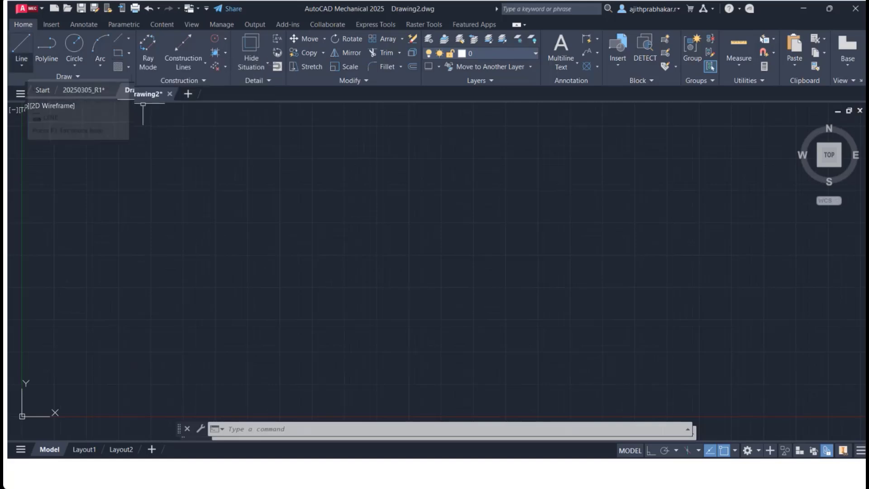
left_click(21, 66)
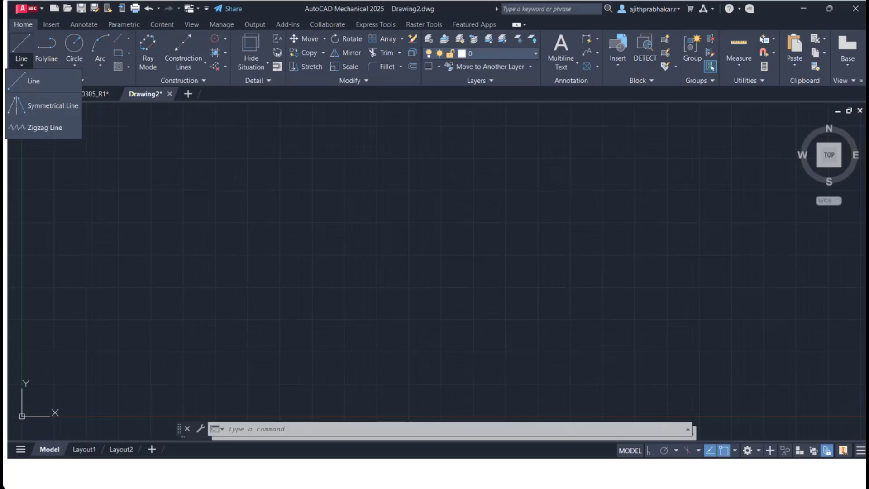
left_click(121, 52)
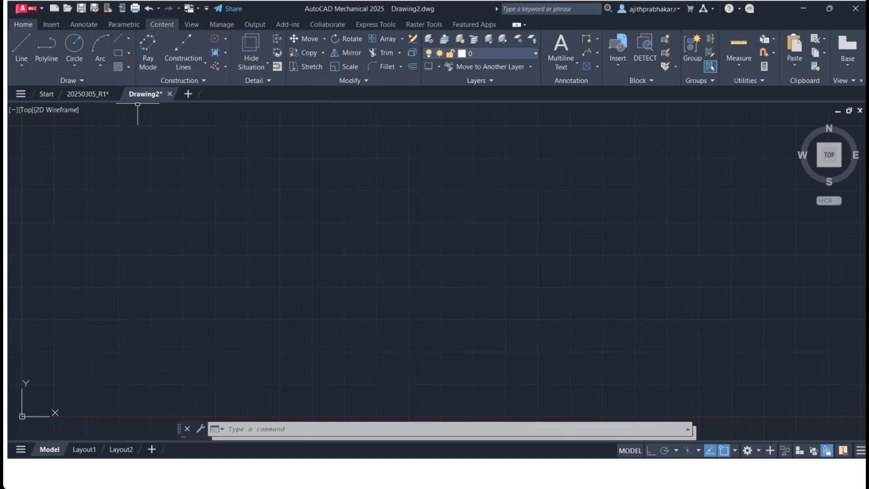
left_click(221, 25)
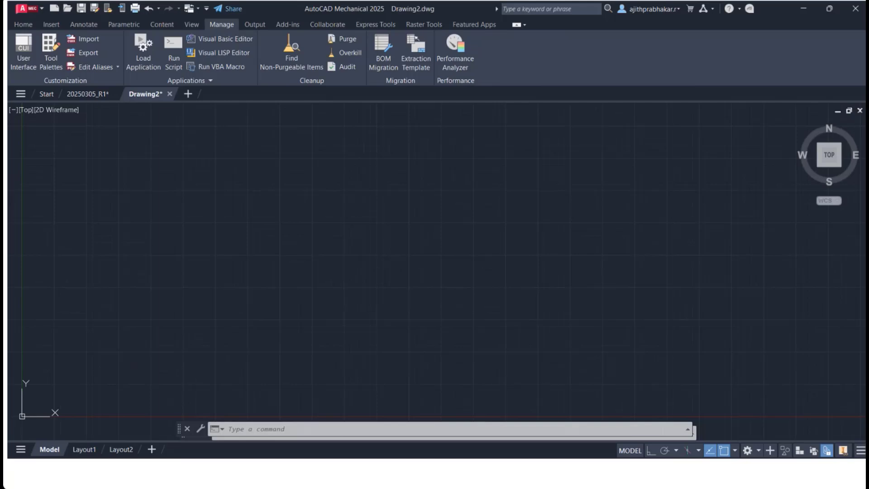
left_click(162, 24)
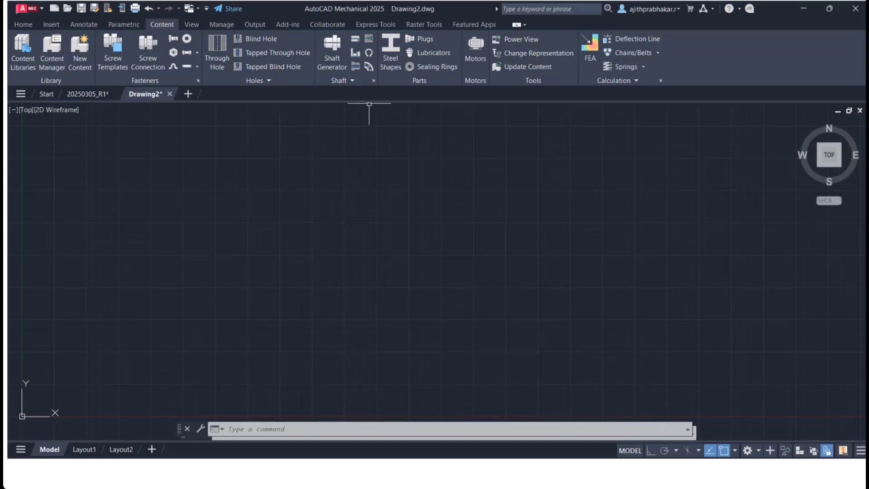
Step: Open the Steel Shapes browser and examine the square / rectangular hollow section standards, then close it
left_click(390, 49)
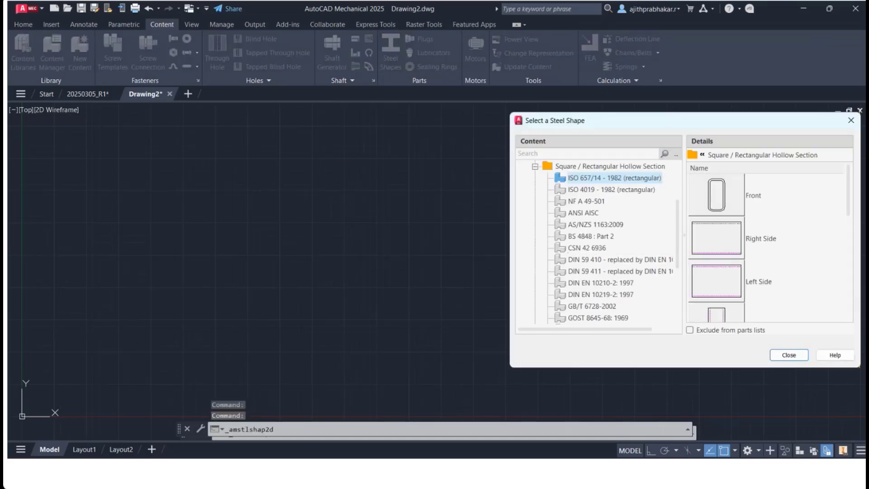
left_click(535, 166)
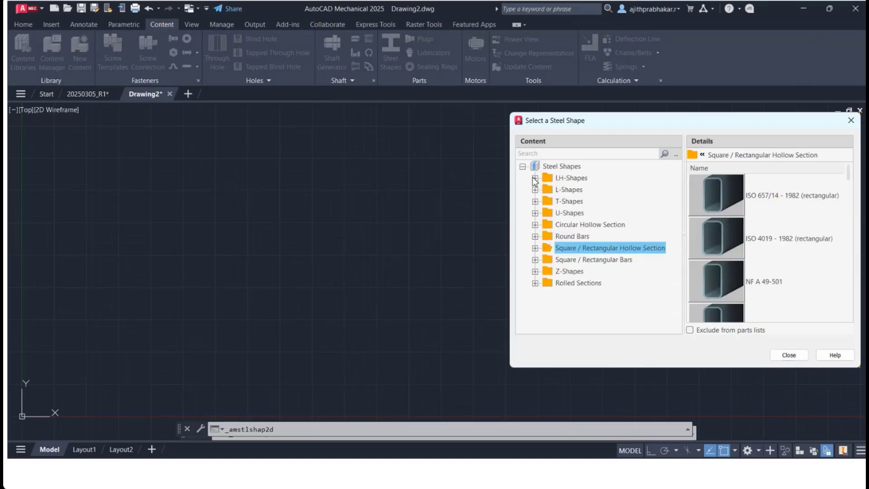
scroll(738, 273, "down", 5)
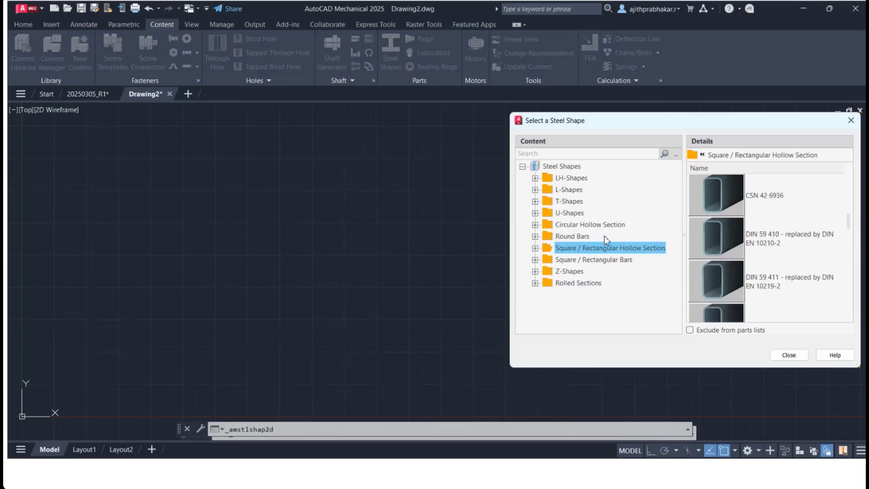
left_click(851, 120)
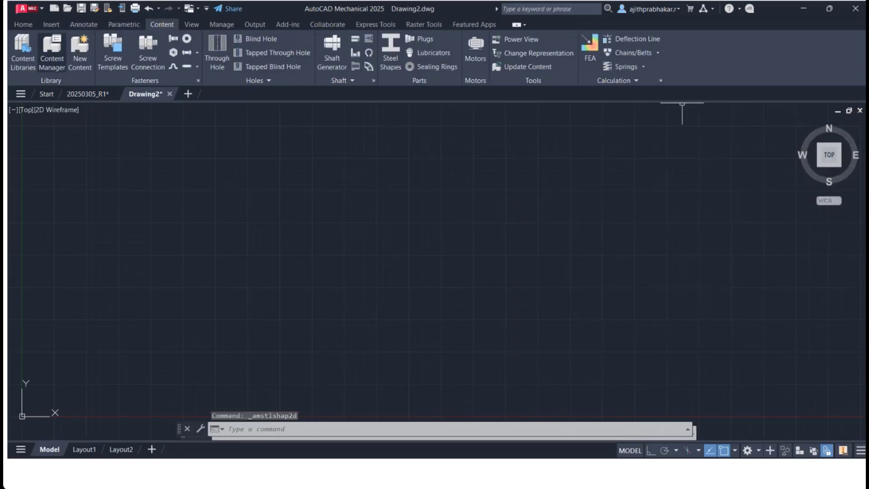
Step: Open Content Libraries and pick the Right Side view of ISO 657/14 - 1982 (rectangular) under ISO Steel Shapes, Square / Rectangular Hollow Section
left_click(23, 52)
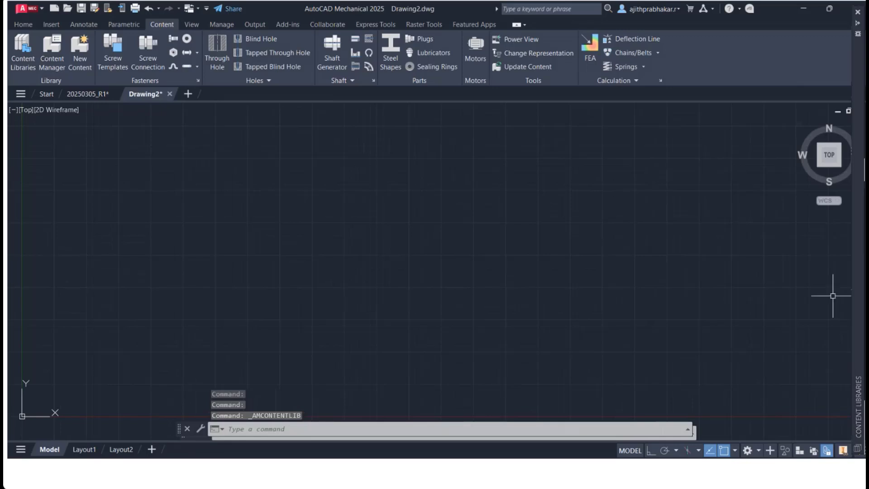
mouse_move(858, 268)
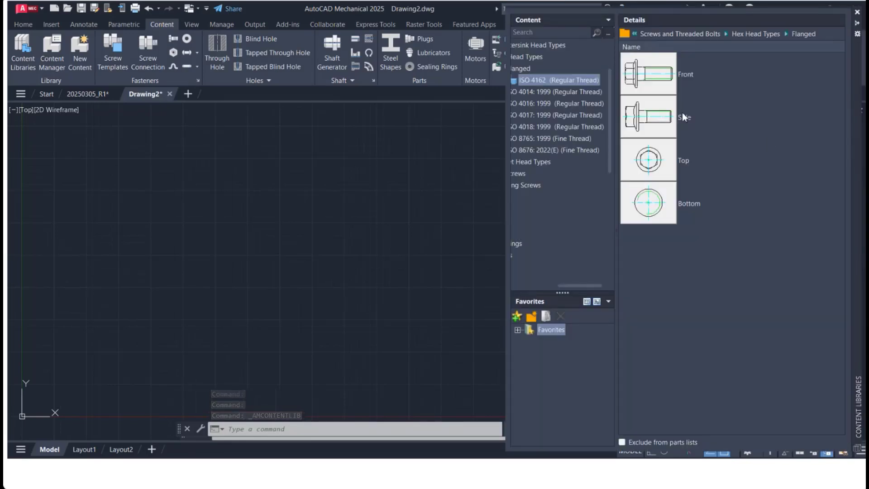
left_click(542, 285)
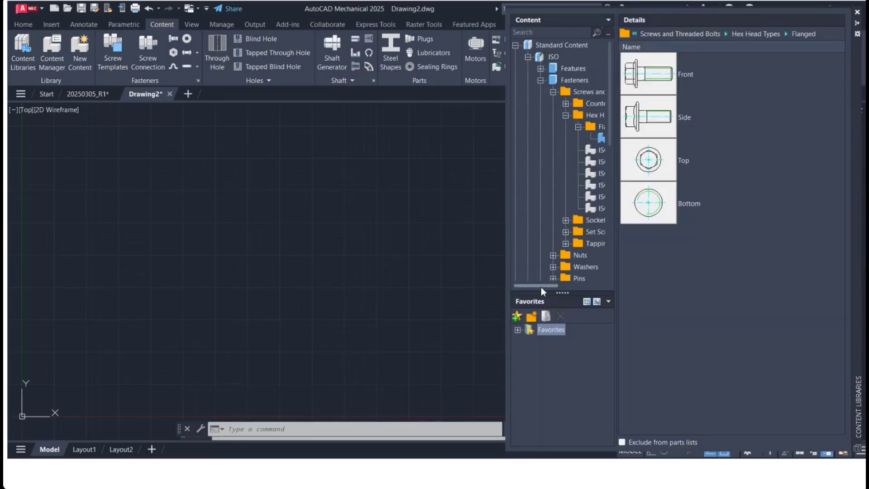
left_click(515, 45)
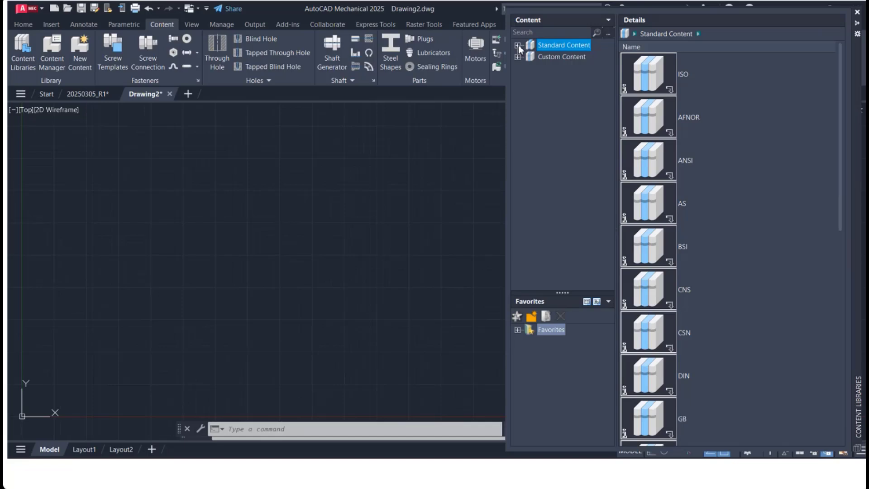
left_click(518, 45)
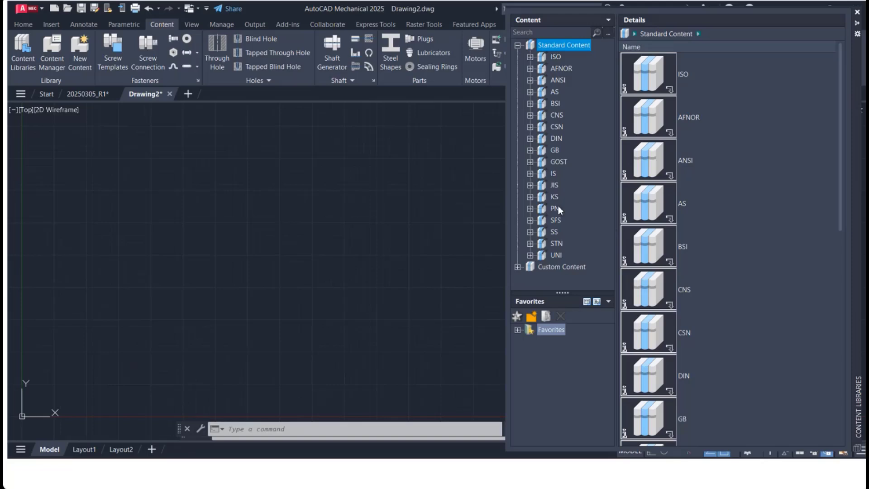
left_click(529, 58)
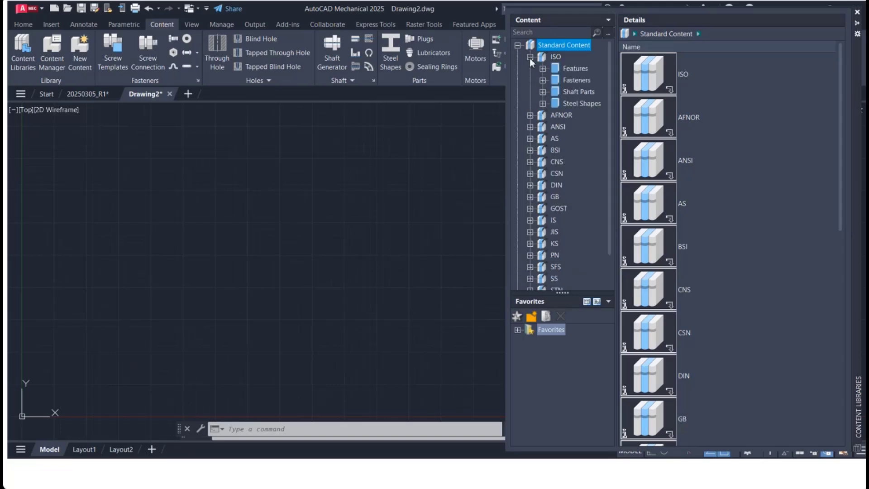
left_click(543, 105)
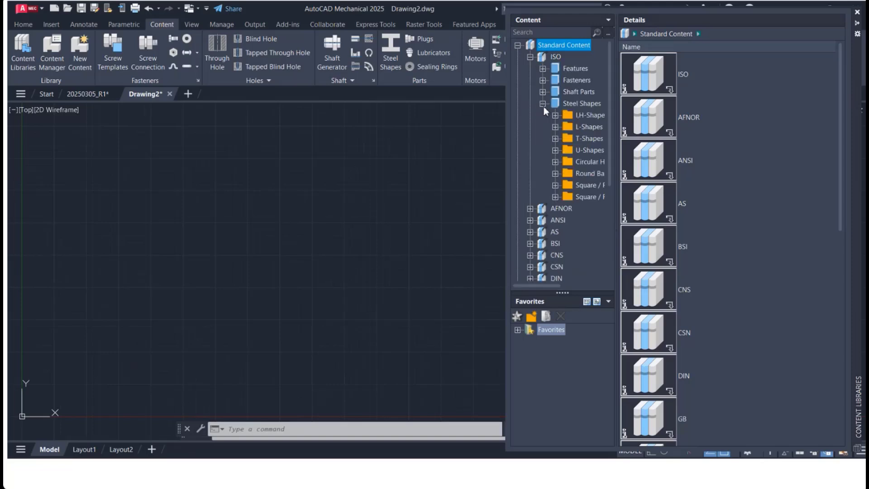
left_click(570, 108)
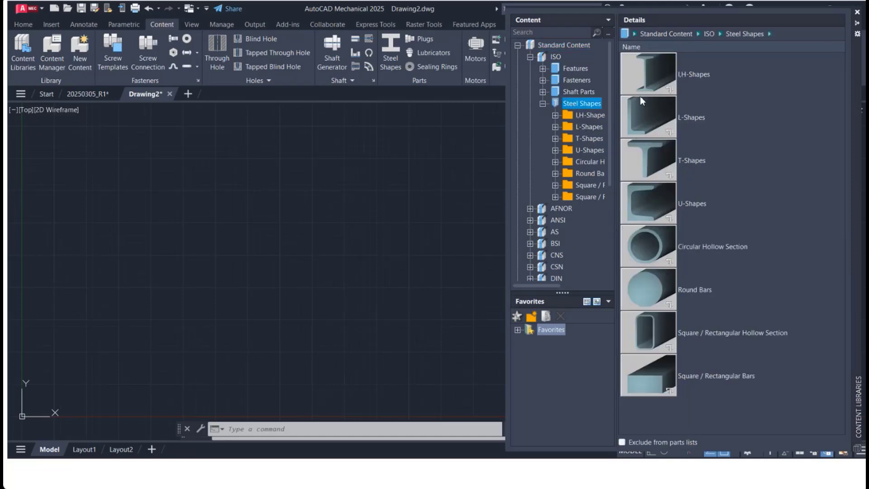
double_click(663, 328)
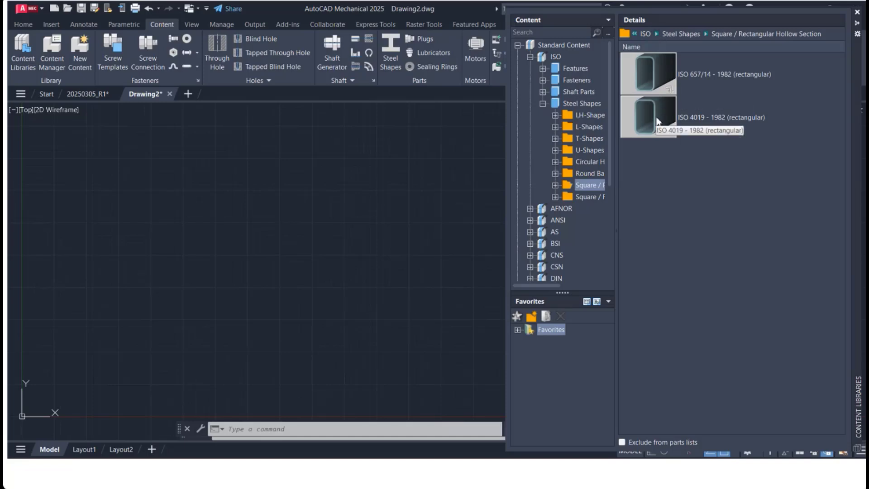
double_click(655, 72)
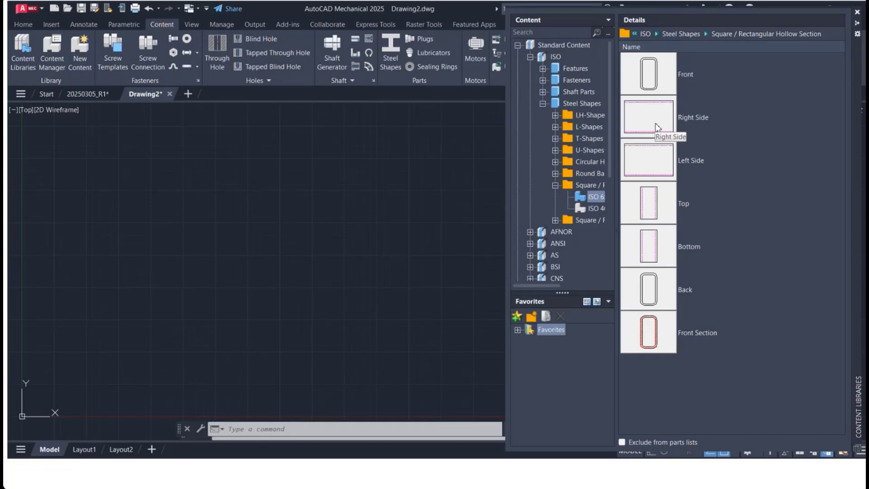
double_click(655, 123)
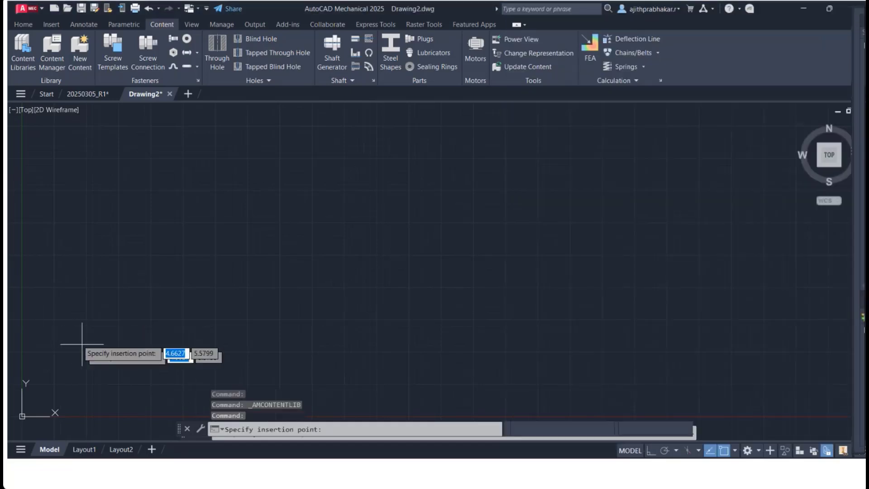
Step: Place the hollow section at insertion point 0,0 with a rotation angle of 0
type("0")
key("Tab")
type("0")
key("Return")
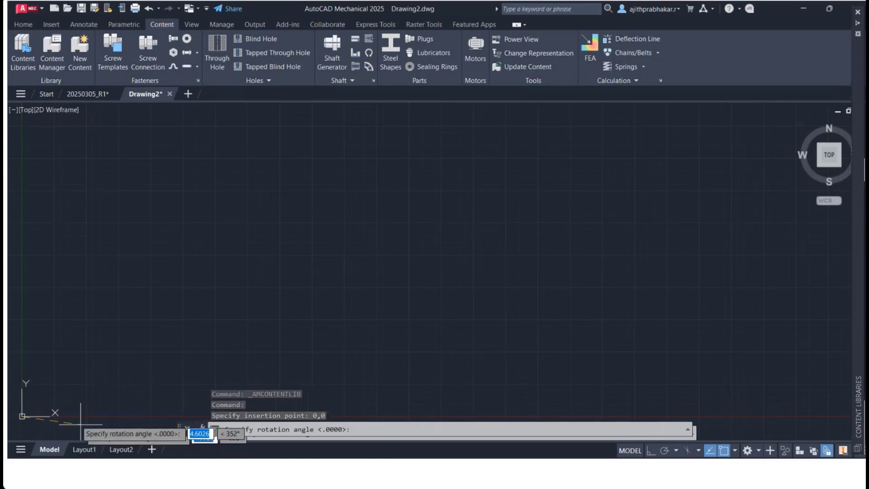
type("0")
key("Tab")
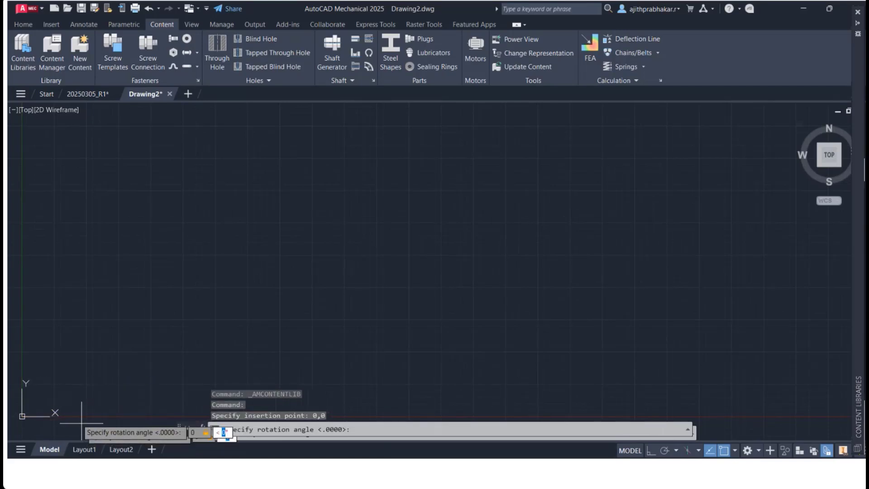
key("Return")
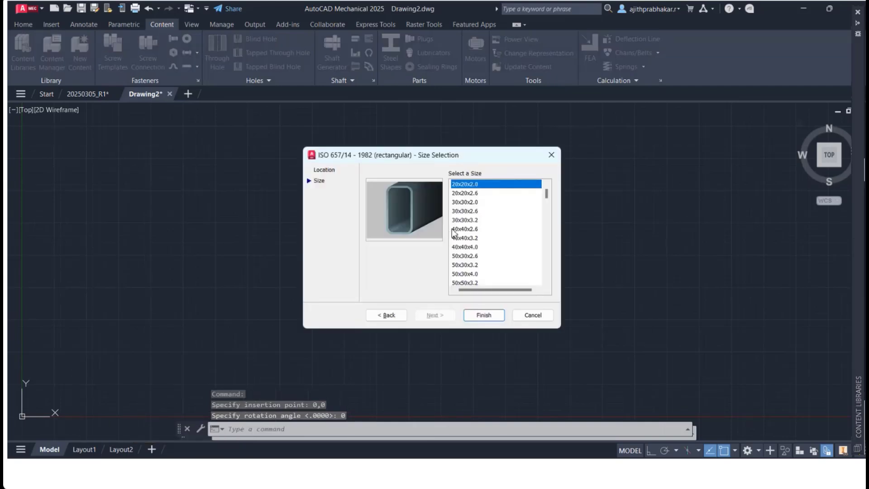
Step: Select size 50x30x2.6 for the rectangular hollow section and finish the size selection
scroll(472, 228, "down", 4)
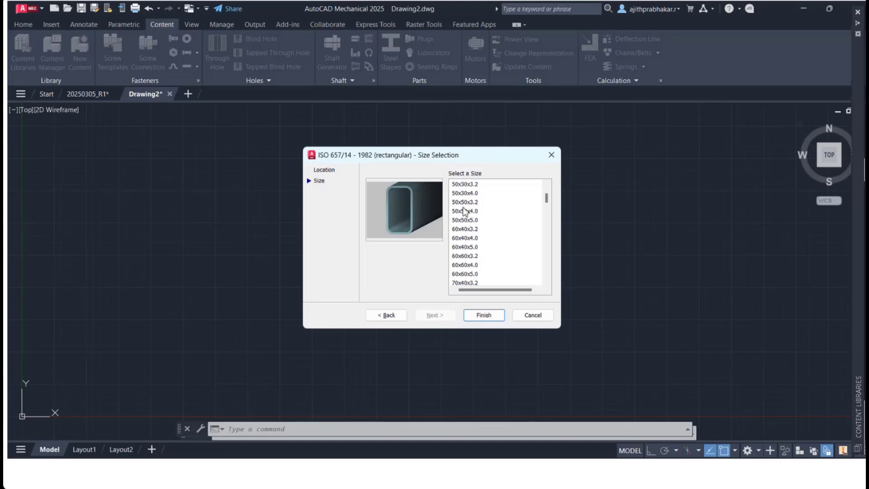
scroll(469, 192, "up", 1)
scroll(468, 213, "up", 1)
left_click(466, 202)
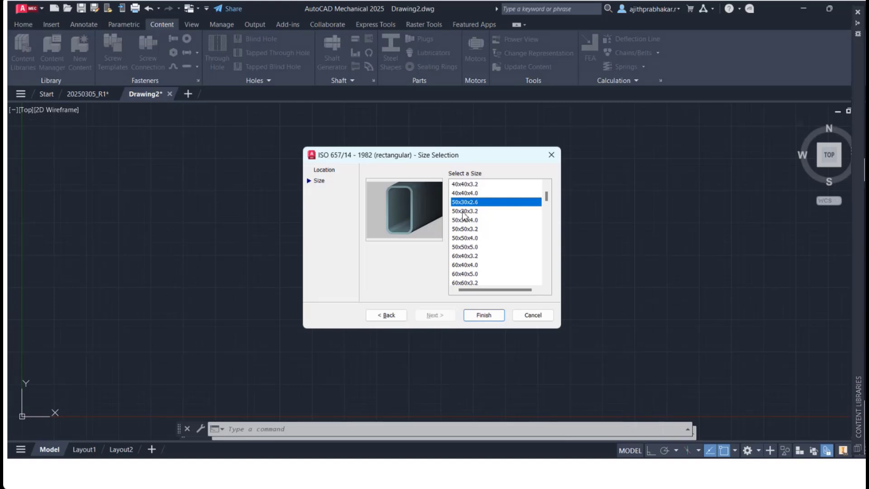
left_click(483, 315)
Step: Set the hollow section's drag length to 30
type("0,0")
key("Return")
type("0")
key("Return")
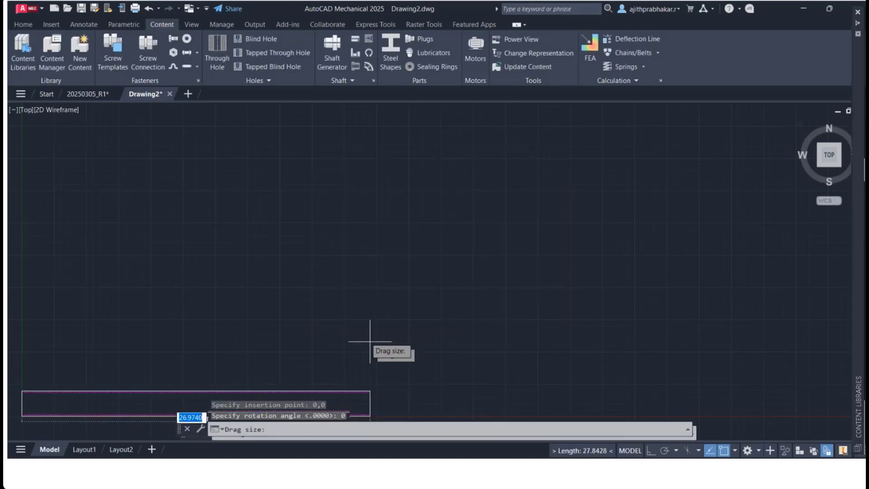
mouse_move(370, 340)
middle_mouse_down()
mouse_move(364, 322)
mouse_move(489, 218)
middle_mouse_up()
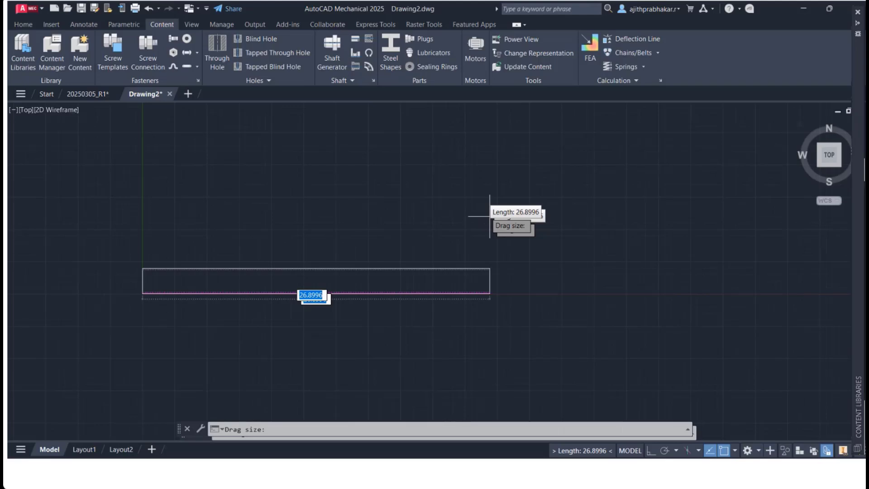
type("30")
key("Return")
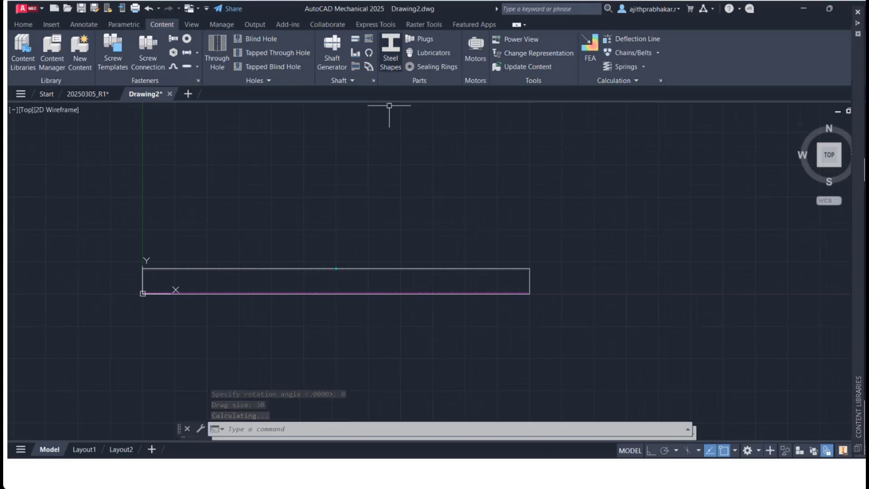
Step: Insert a second Right Side hollow section at the midpoint of the first section's bottom edge, rotated 90° upward
mouse_move(851, 366)
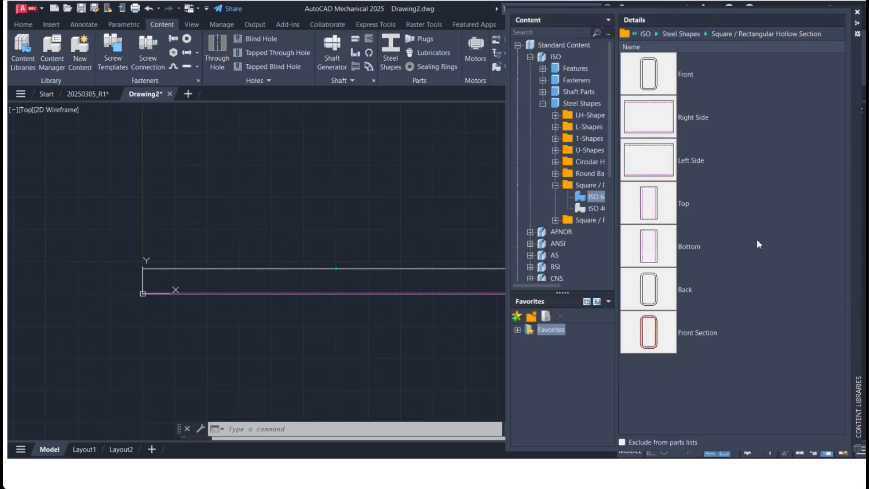
left_click(650, 111)
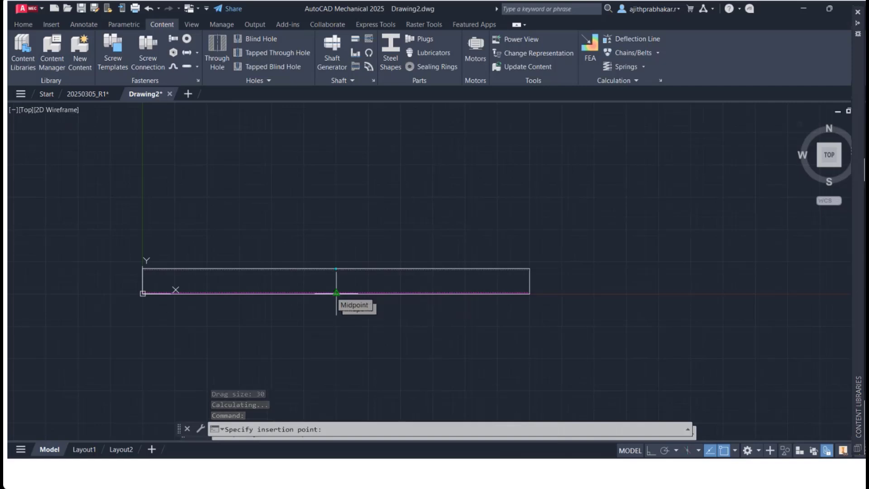
left_click(336, 293)
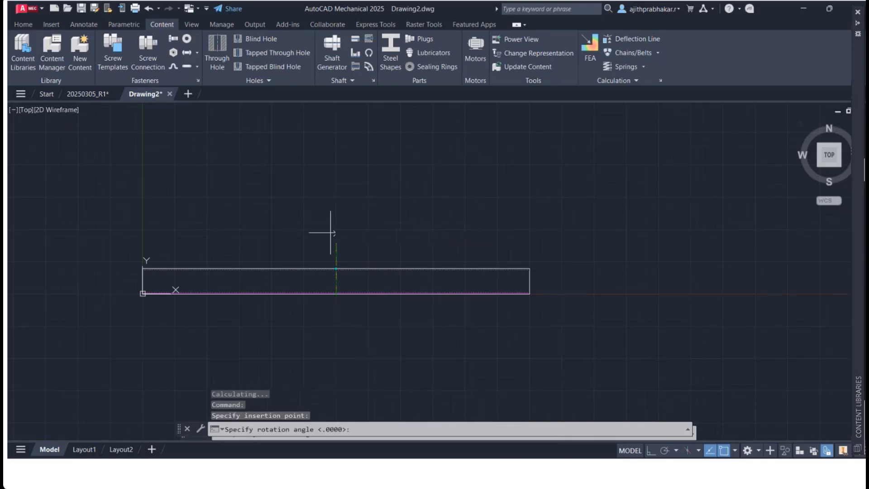
left_click(335, 167)
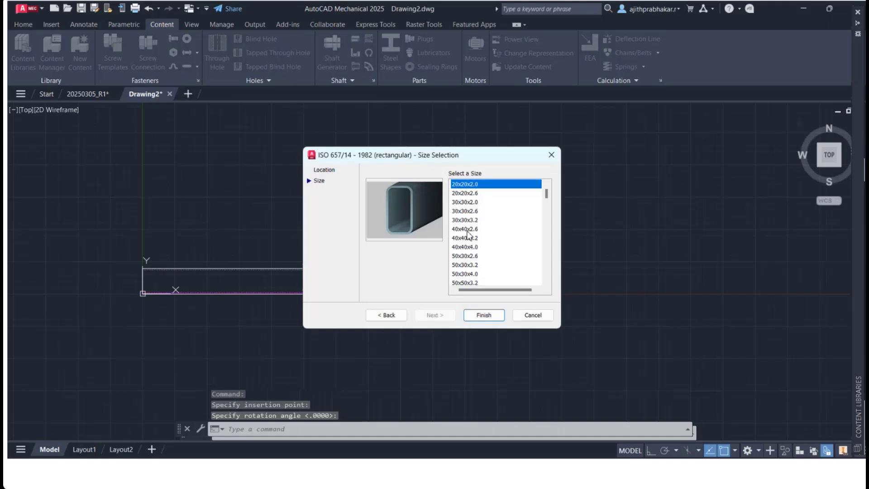
Step: Choose size 50x30x2.6 for the vertical section and set its length to 15
left_click(461, 265)
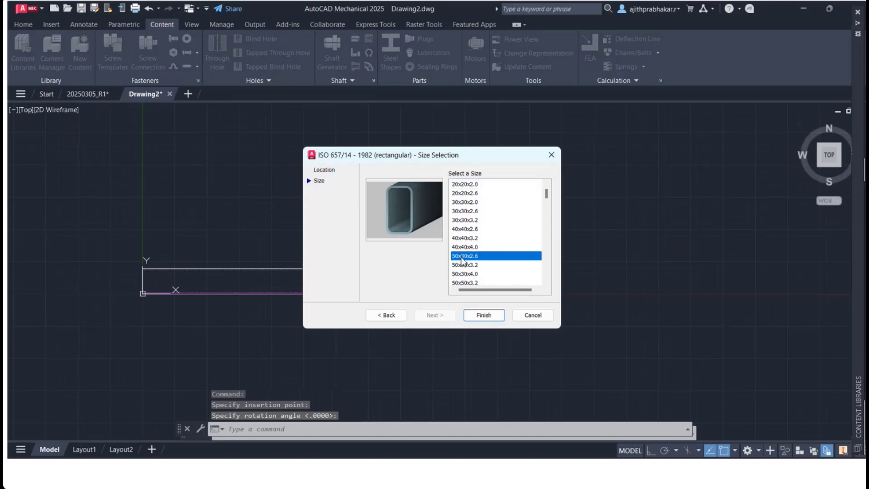
left_click(483, 315)
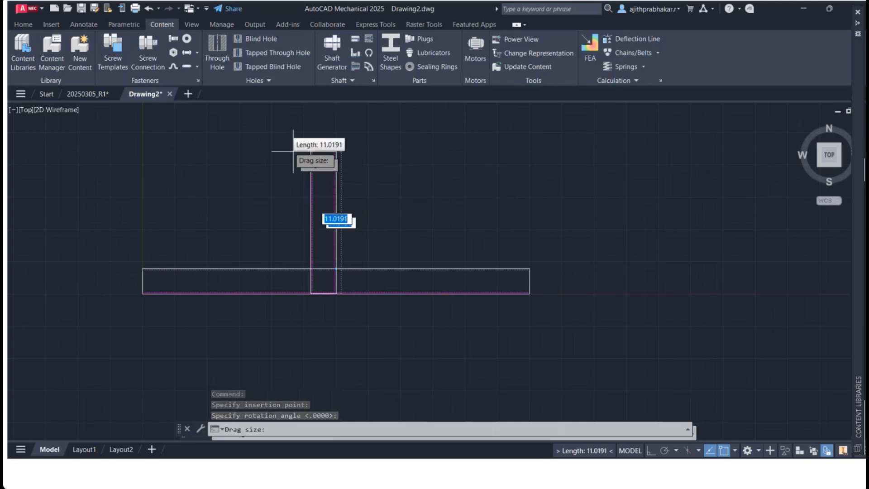
type("15")
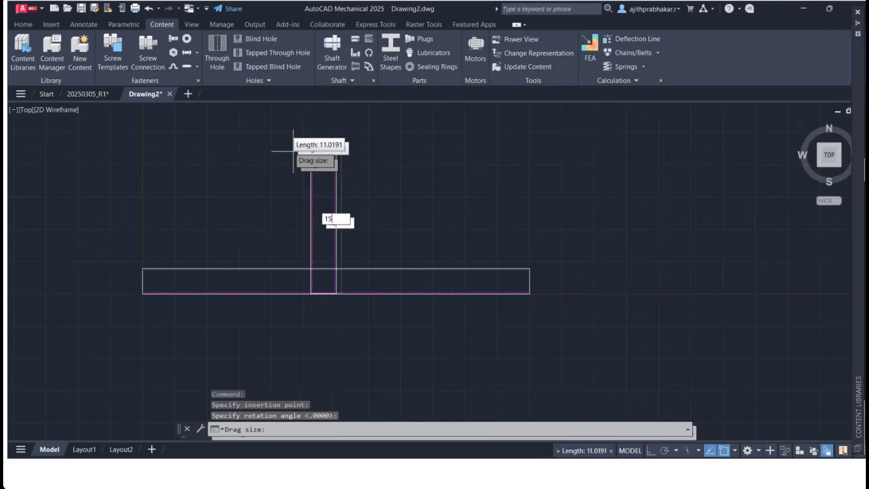
key("Return")
scroll(293, 151, "down", 4)
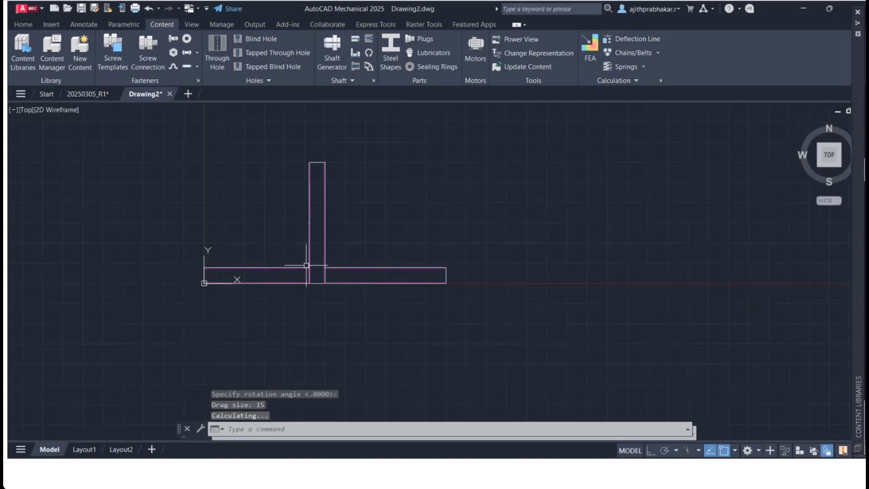
Step: Insert an ISO 273:1979 normal through hole in top view, size M16, into the horizontal section right of the vertical one, rotated 0°
scroll(310, 272, "up", 6)
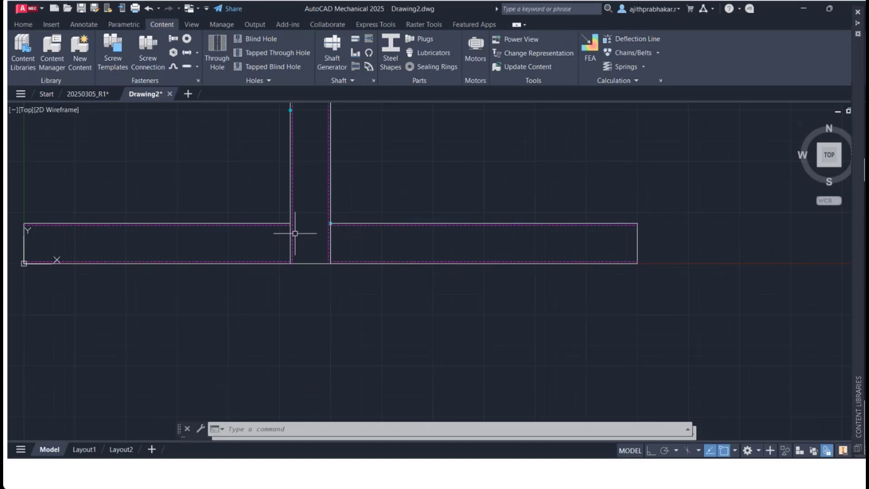
scroll(330, 265, "down", 3)
middle_click_drag(330, 266, 311, 401)
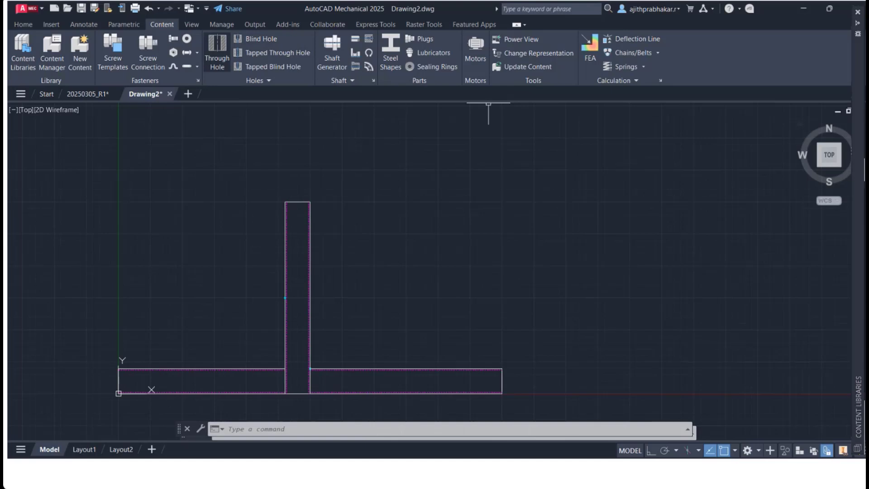
left_click(217, 52)
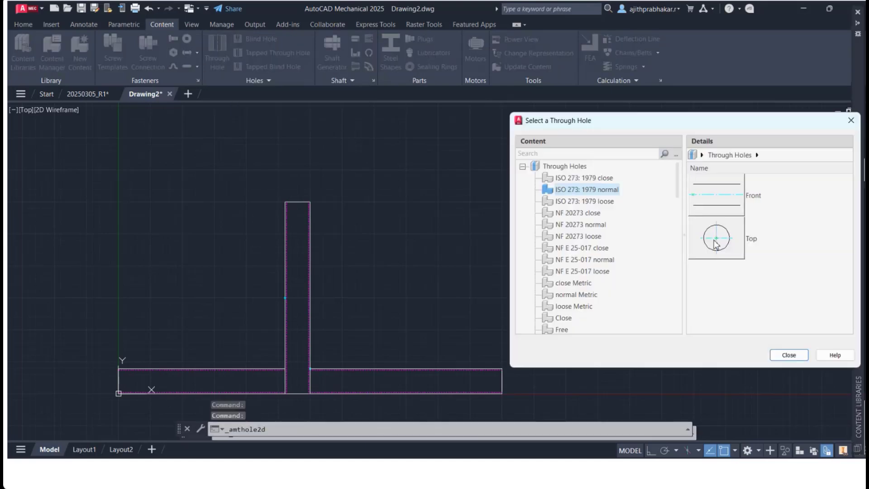
left_click(716, 239)
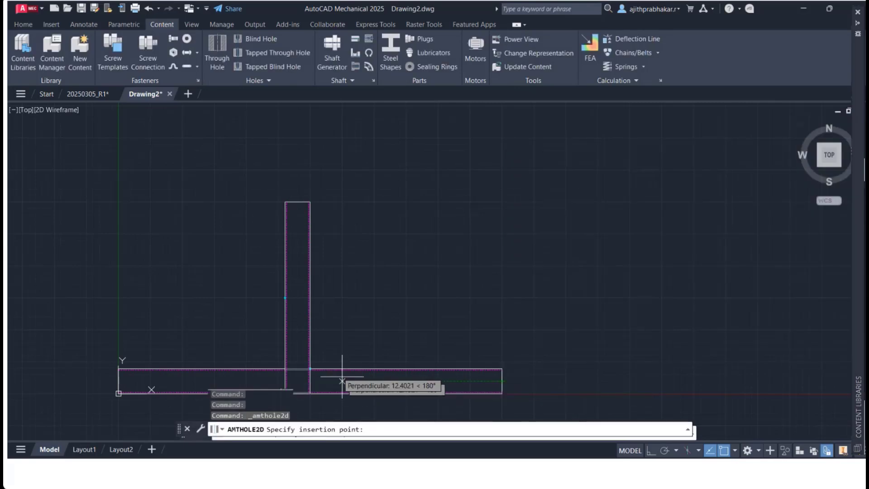
left_click(366, 376)
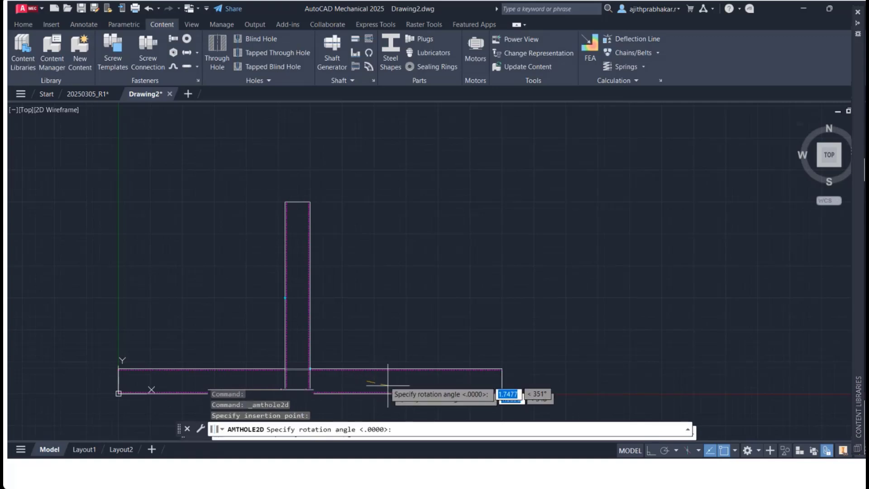
type("0")
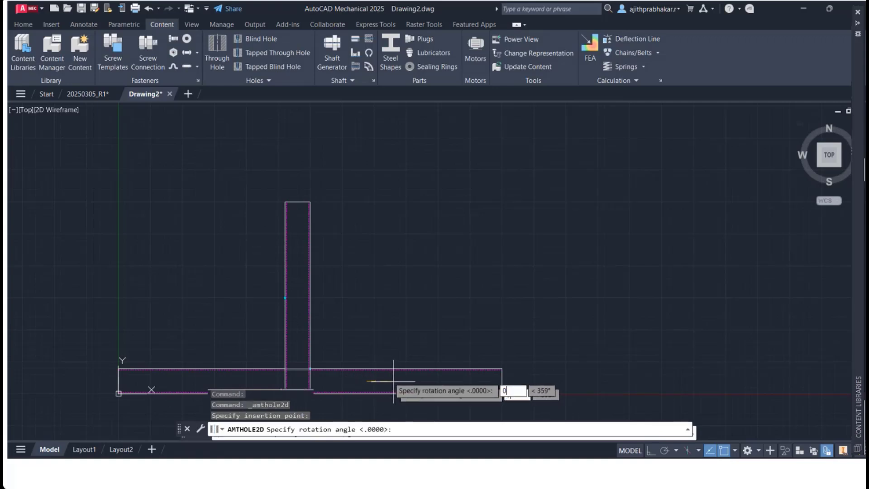
key("Return")
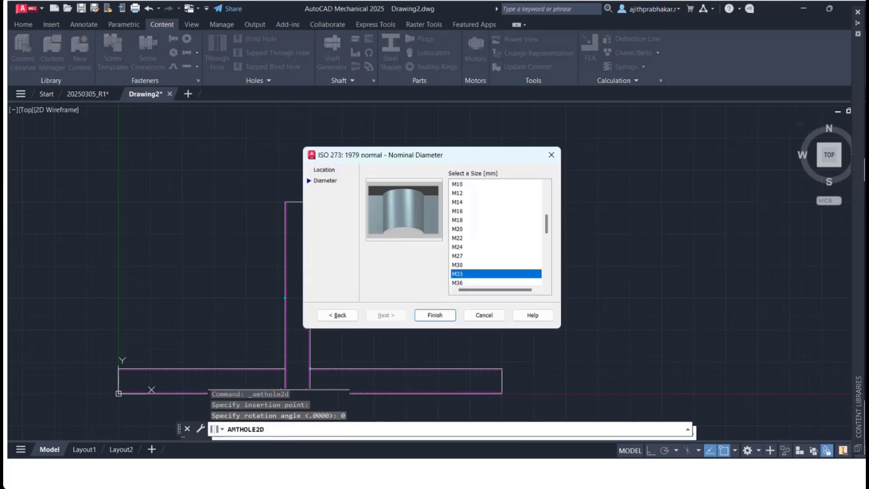
left_click(459, 211)
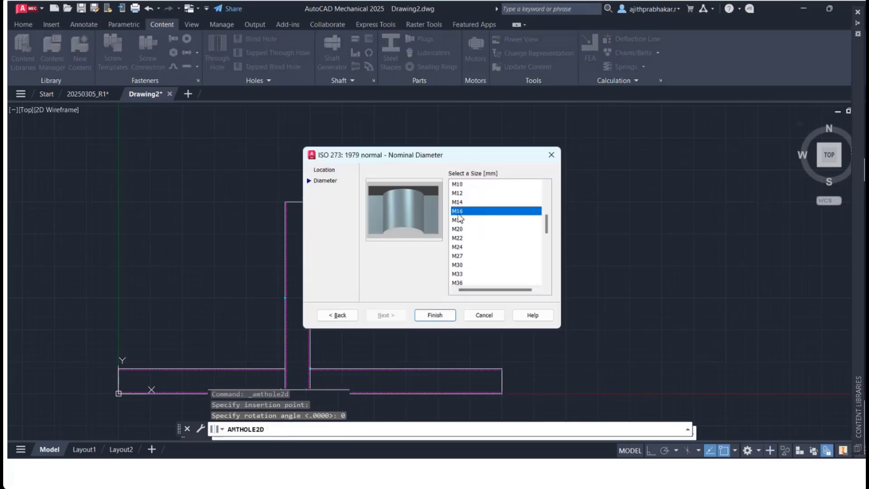
left_click(425, 317)
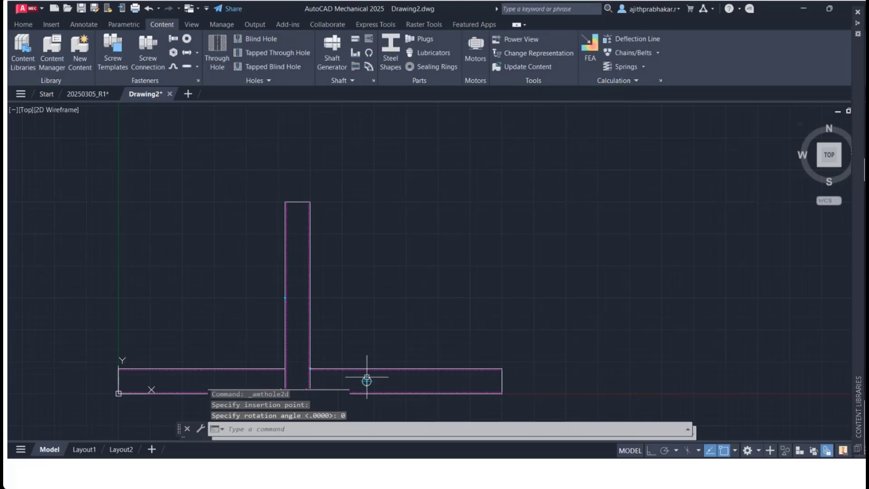
Step: Insert an ISO 261 (Regular Thread) tapped through hole in top view, size M10, where the vertical section overlaps the horizontal one, rotated 0°
scroll(365, 382, "up", 5)
scroll(366, 382, "down", 2)
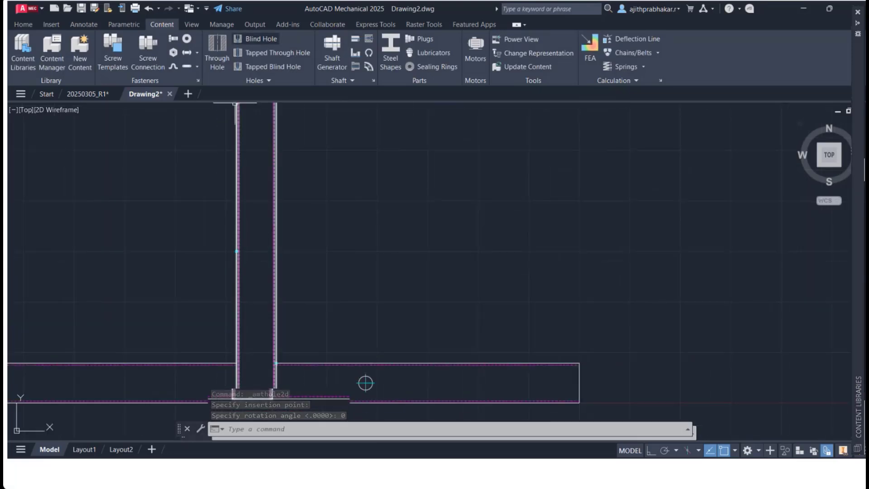
left_click(274, 53)
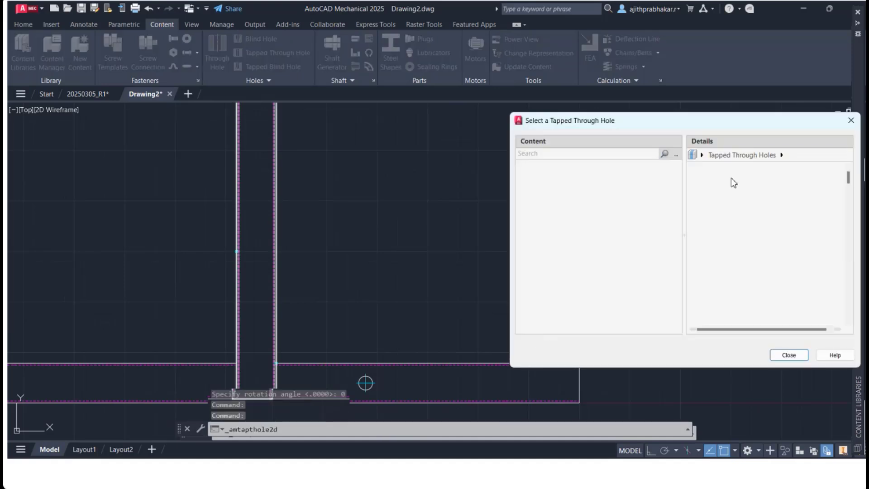
double_click(724, 199)
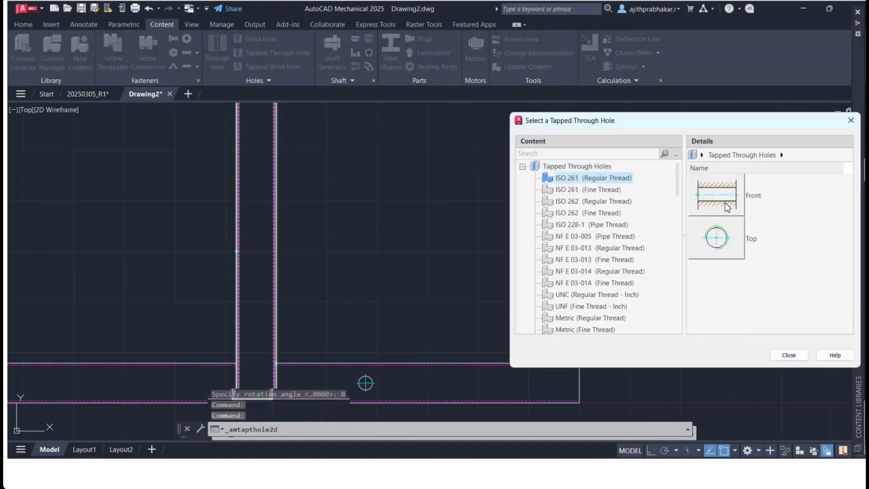
double_click(711, 240)
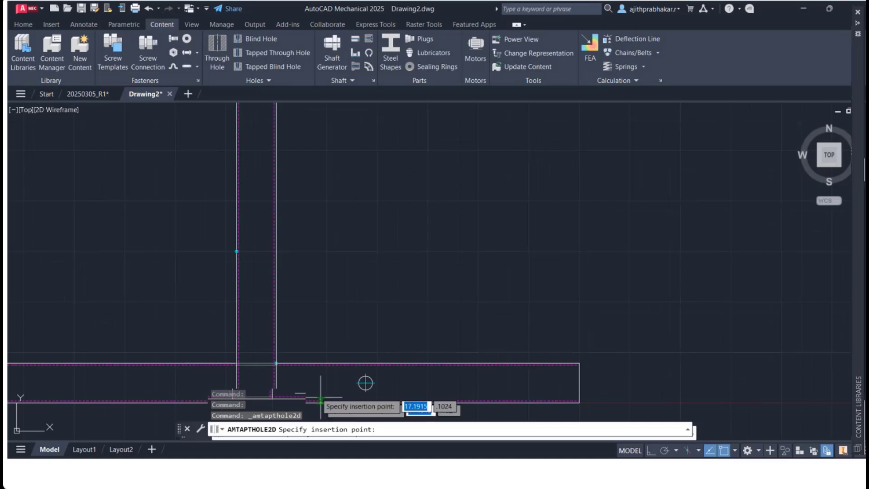
scroll(268, 335, "down", 2)
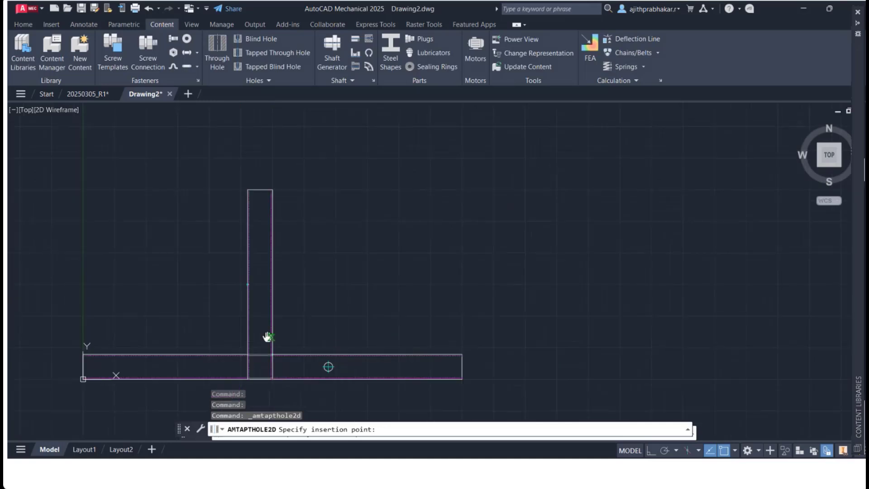
middle_click_drag(267, 335, 400, 278)
scroll(415, 306, "up", 2)
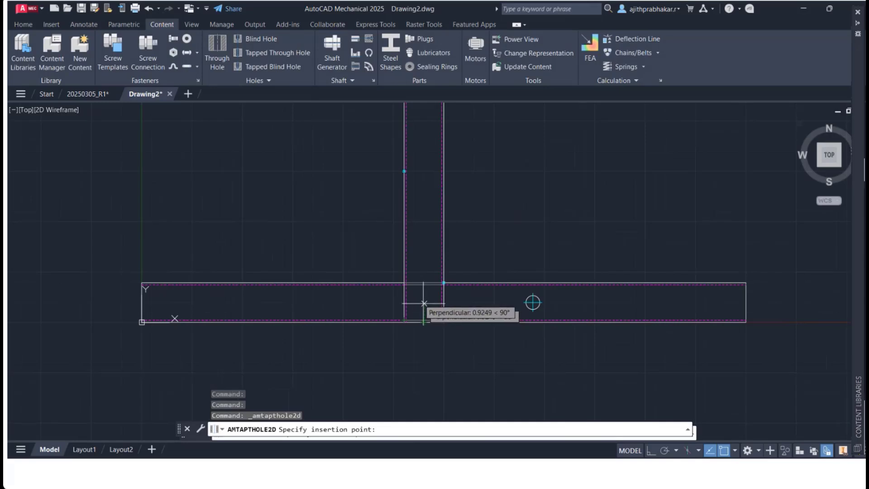
left_click(425, 304)
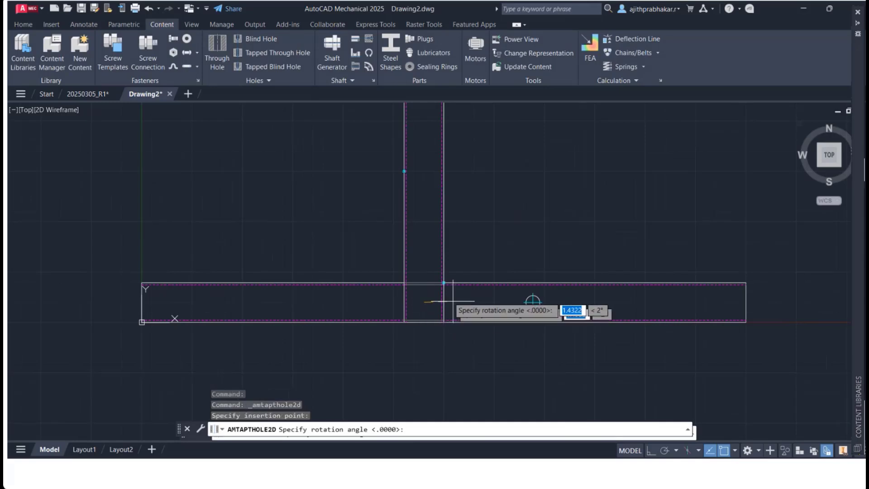
type("0")
key("Tab")
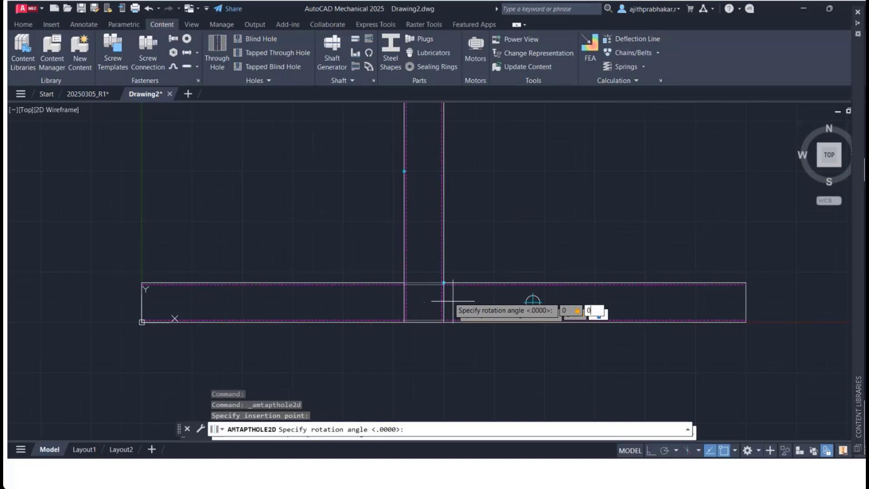
key("Return")
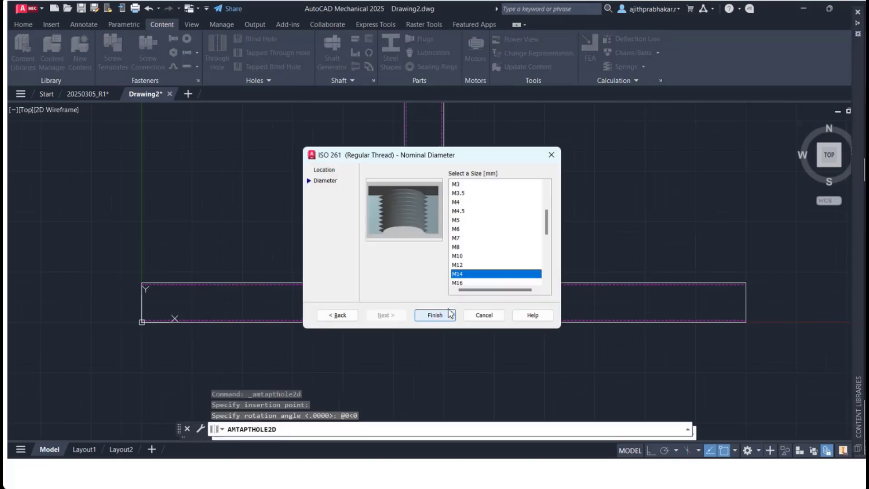
left_click(462, 255)
left_click(445, 313)
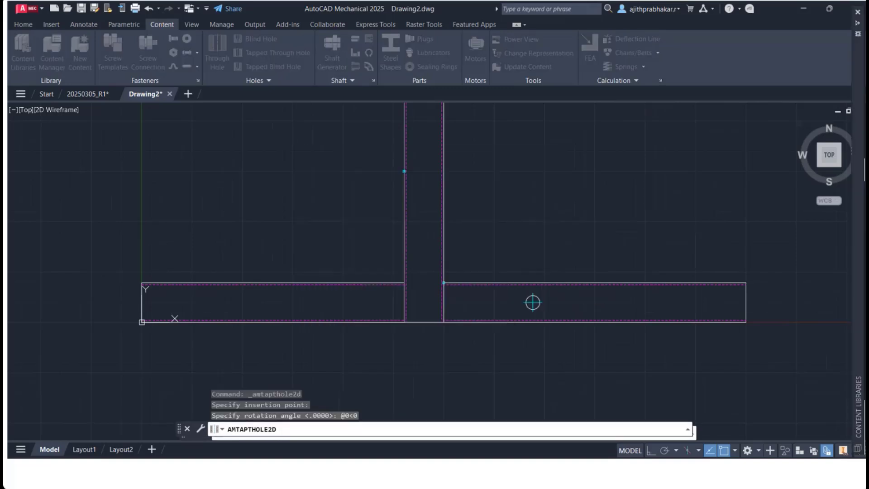
Step: Open the Flanged hex head bolt ISO 4162 (Regular Thread) in top view from the ISO Fasteners content library
scroll(438, 317, "up", 5)
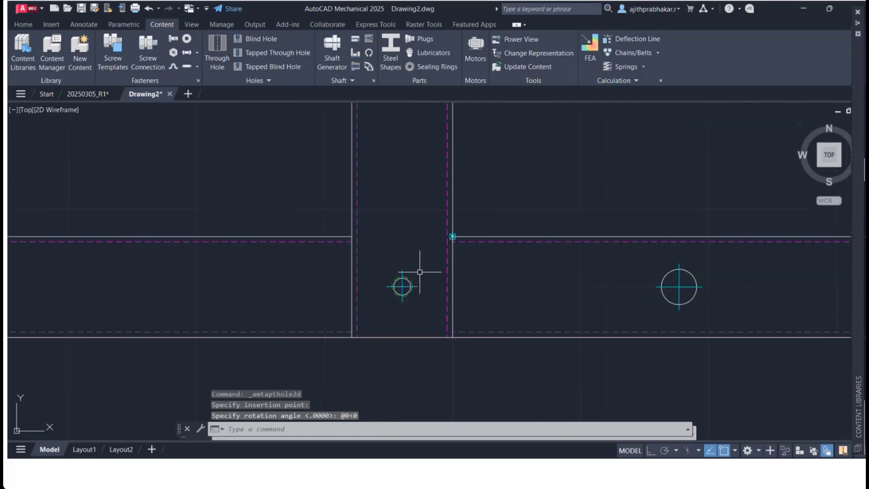
scroll(455, 294, "down", 4)
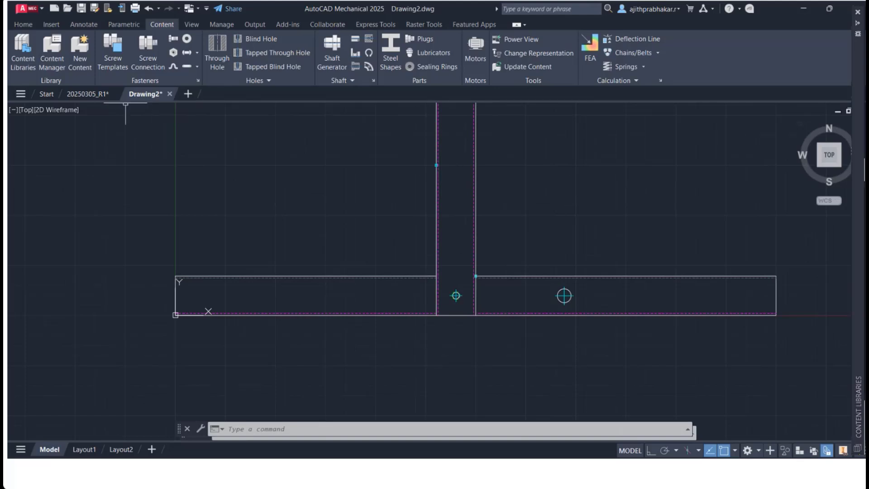
mouse_move(145, 93)
mouse_move(840, 155)
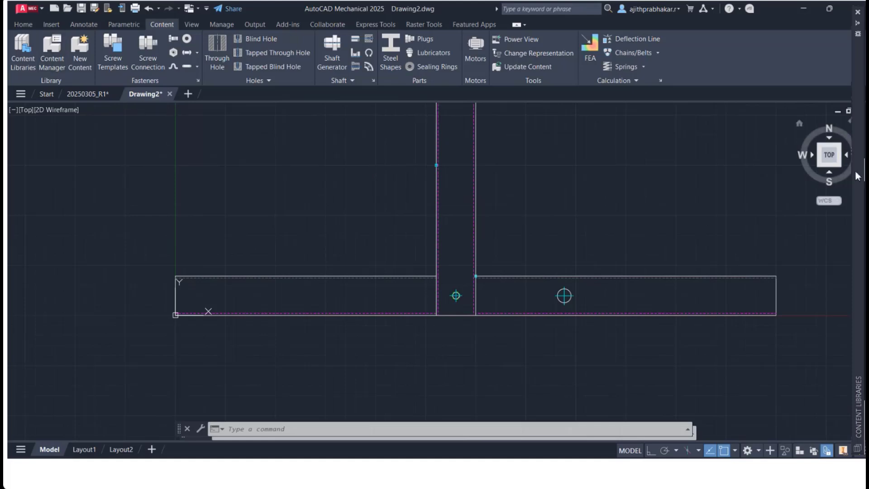
mouse_move(861, 176)
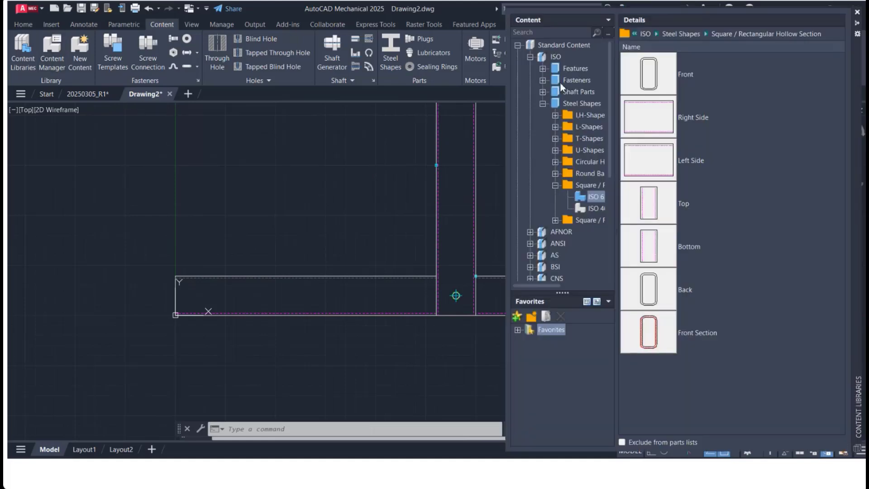
left_click(572, 69)
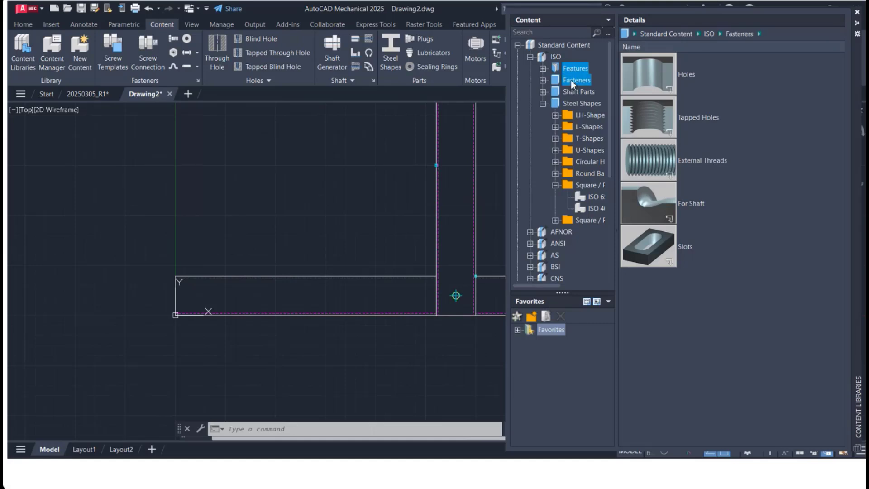
double_click(655, 75)
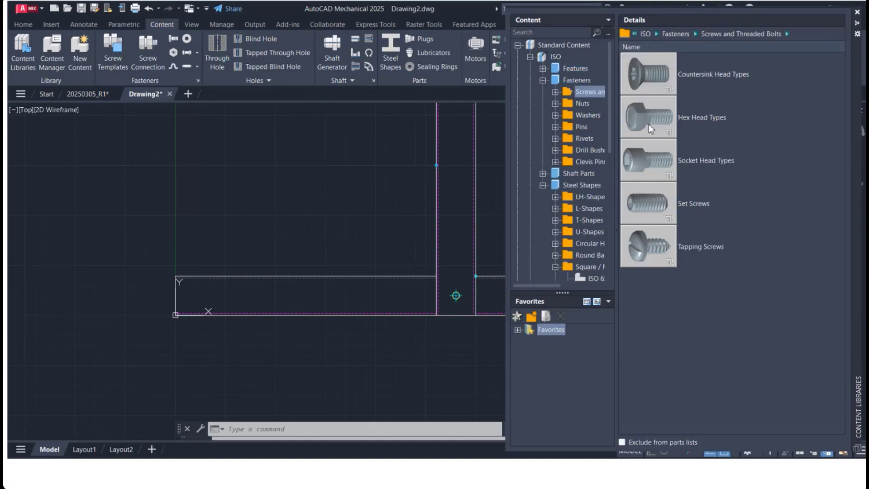
double_click(645, 124)
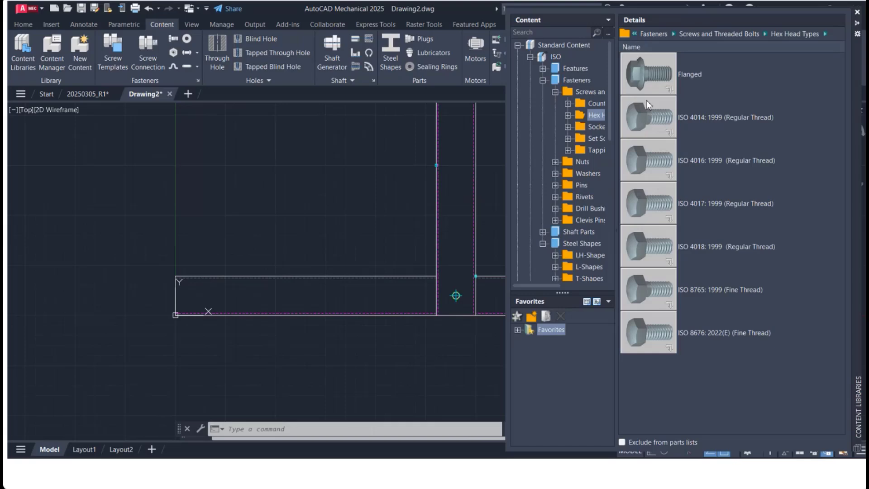
double_click(639, 71)
double_click(640, 71)
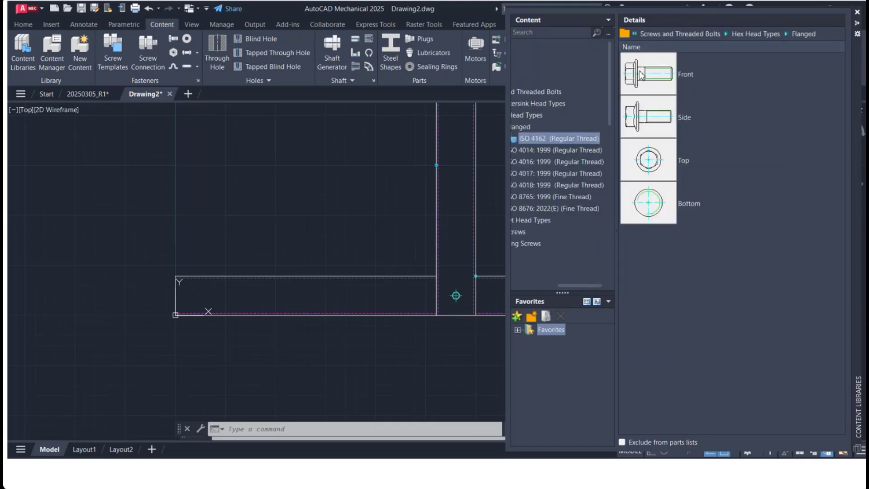
double_click(651, 164)
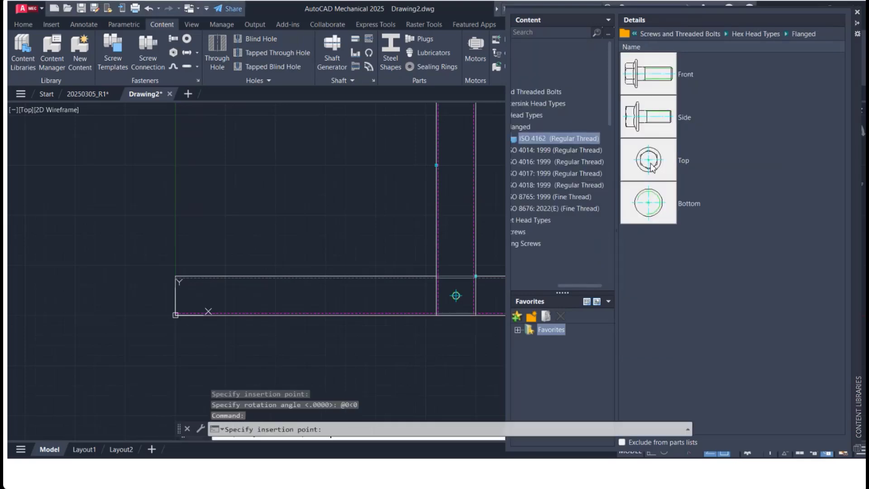
left_click(651, 159)
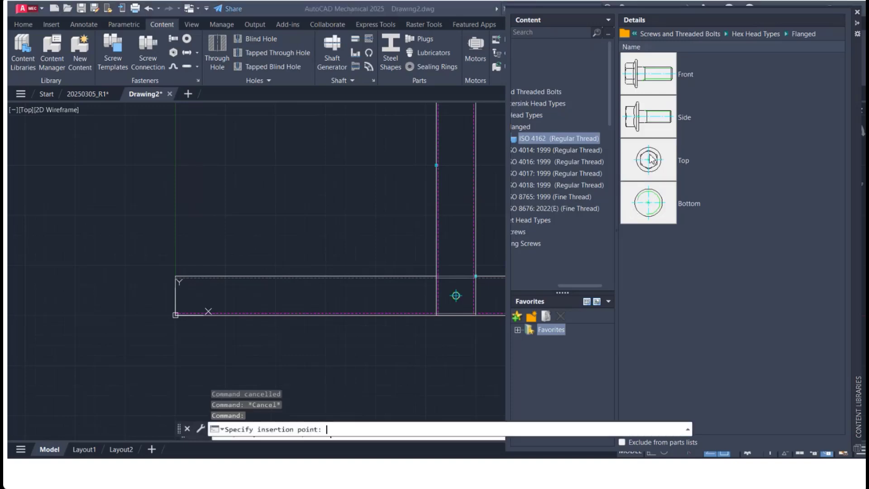
Step: Insert the ISO 4162 flanged bolt in top view at the M16 through hole, rotated 0°, size M16, length 65
scroll(419, 287, "up", 5)
scroll(604, 323, "down", 5)
scroll(706, 334, "up", 5)
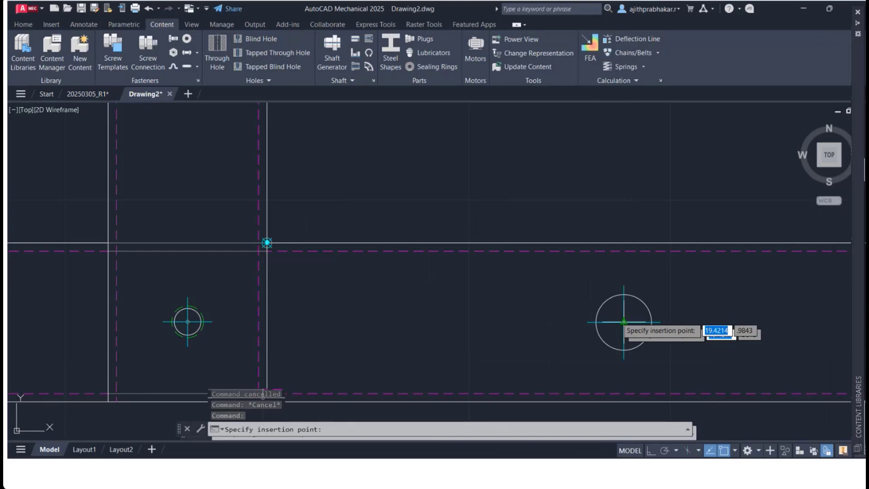
left_click(624, 321)
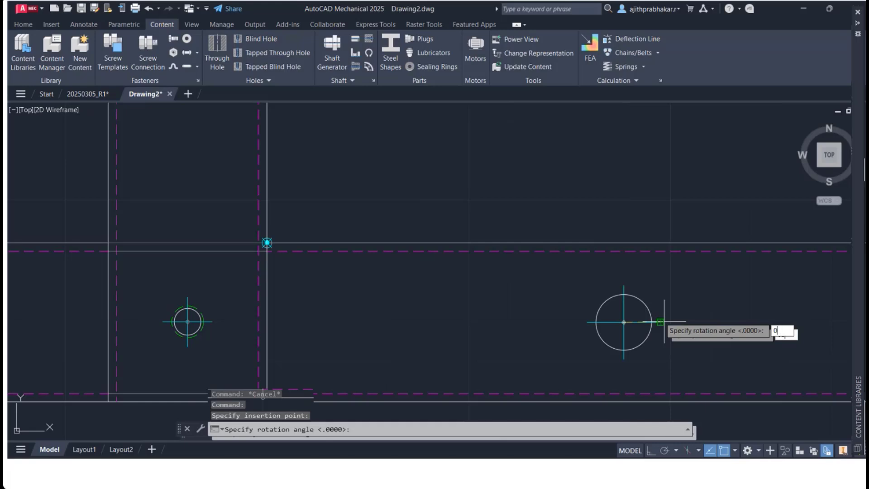
key("Return")
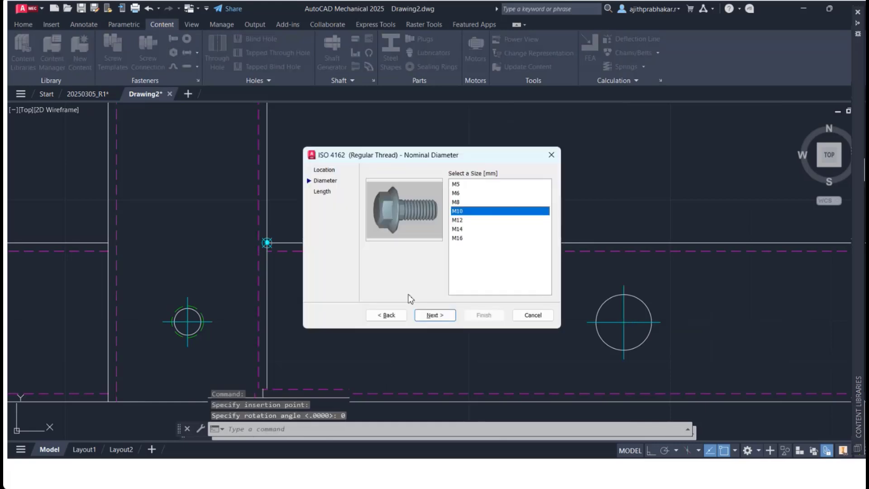
left_click(459, 238)
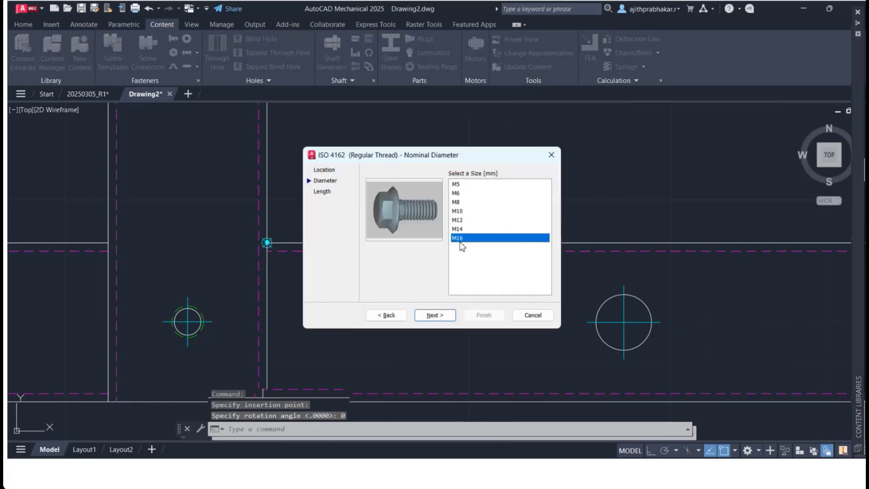
left_click(435, 315)
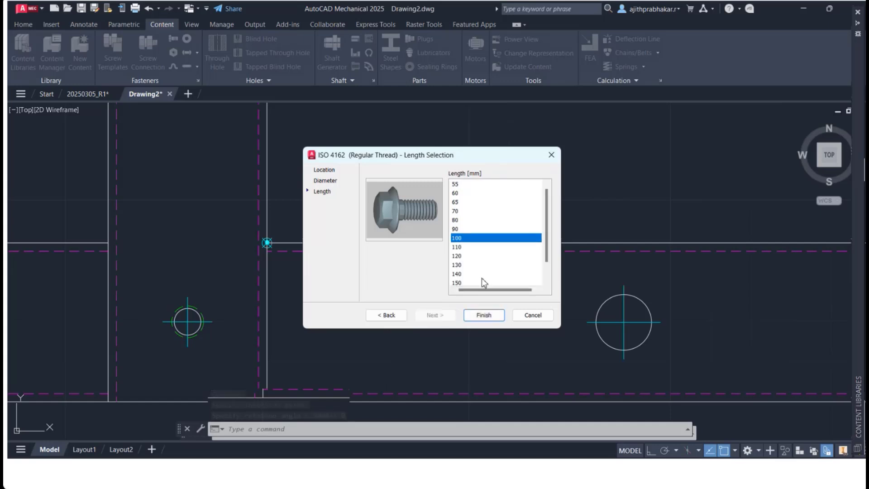
left_click(462, 202)
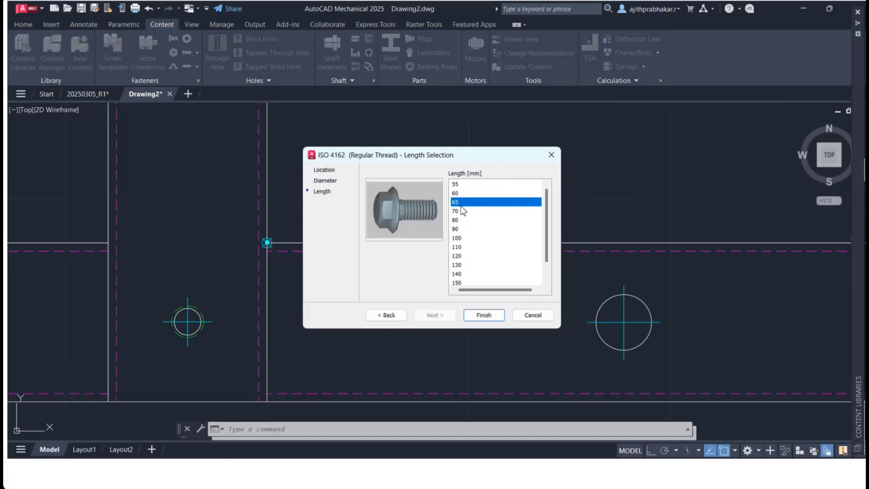
left_click(483, 314)
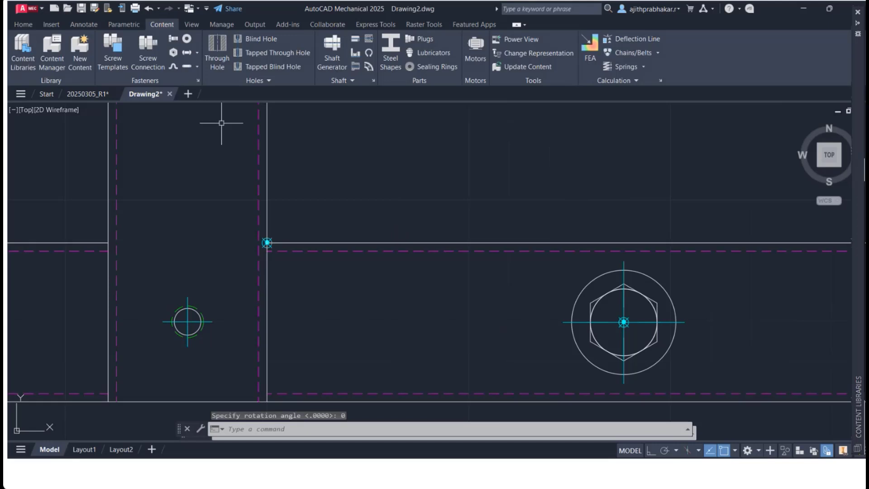
Step: Insert another ISO 4162 flanged bolt in top view at the M10 tapped hole, rotated 0°, size M10, length 90
mouse_move(849, 179)
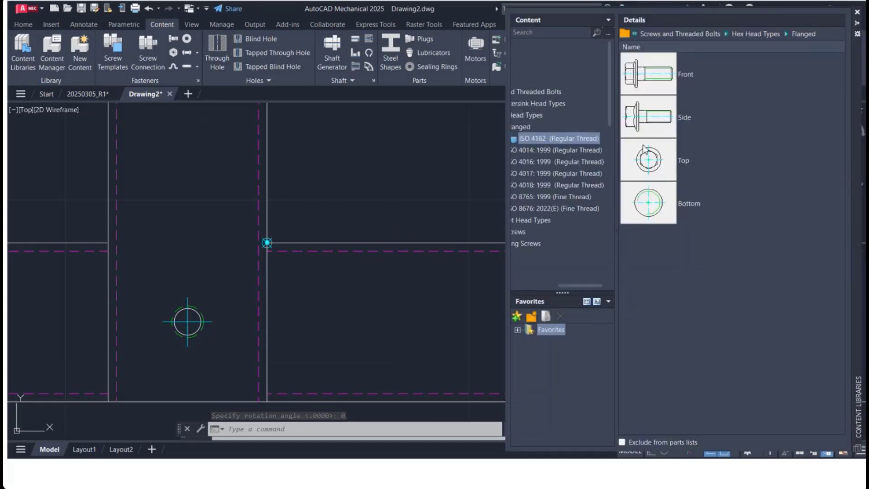
left_click(650, 158)
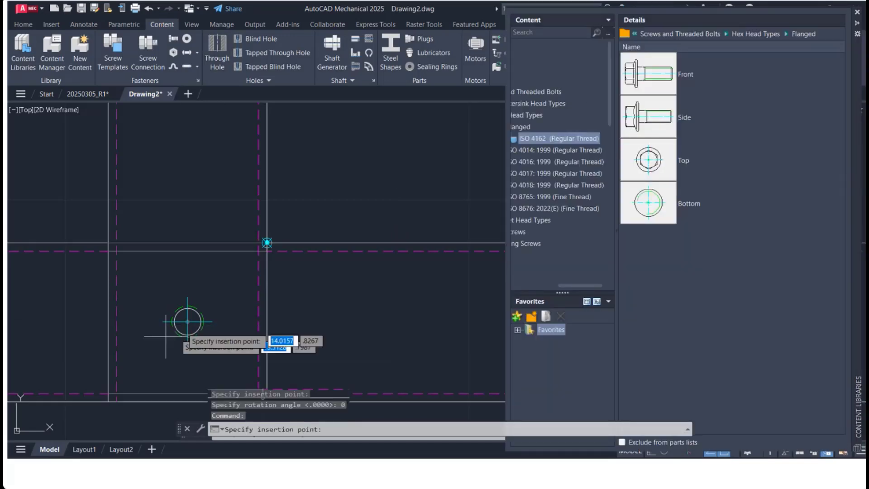
scroll(188, 321, "up", 5)
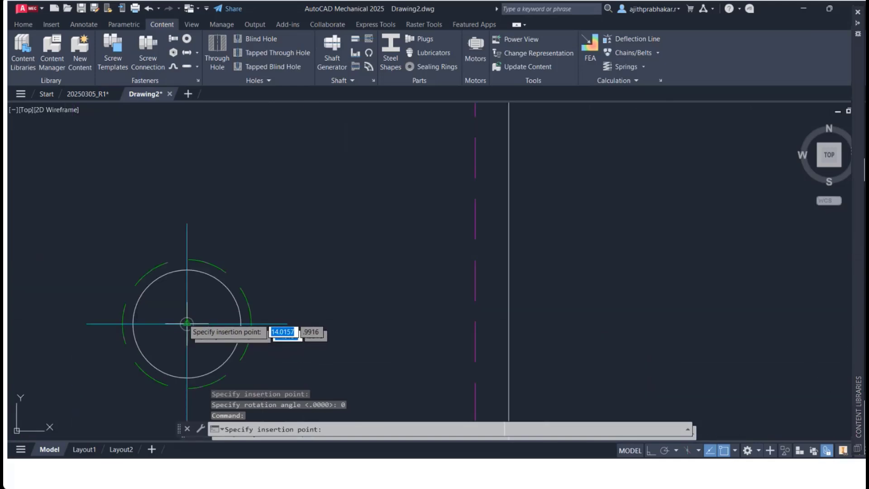
left_click(187, 322)
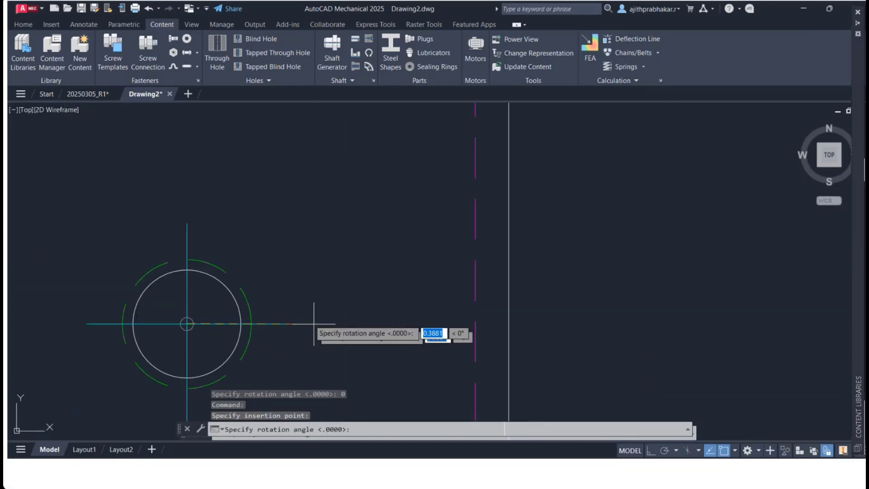
type("0")
key("Return")
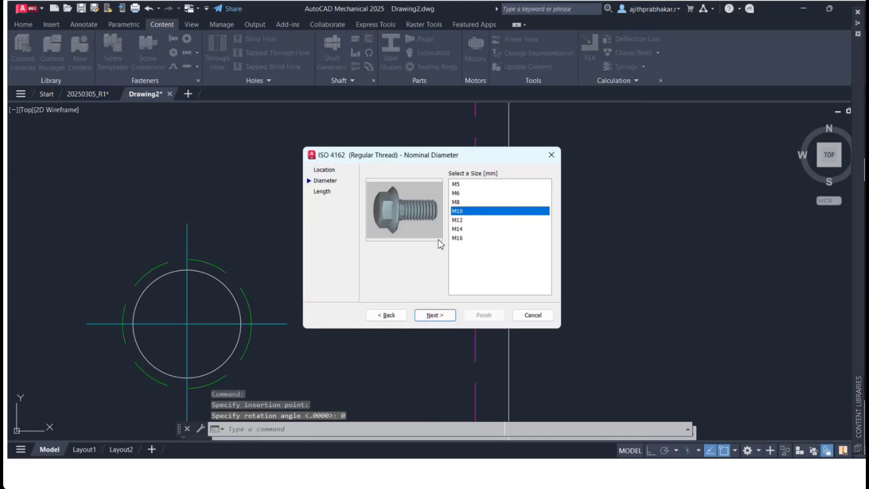
left_click(441, 315)
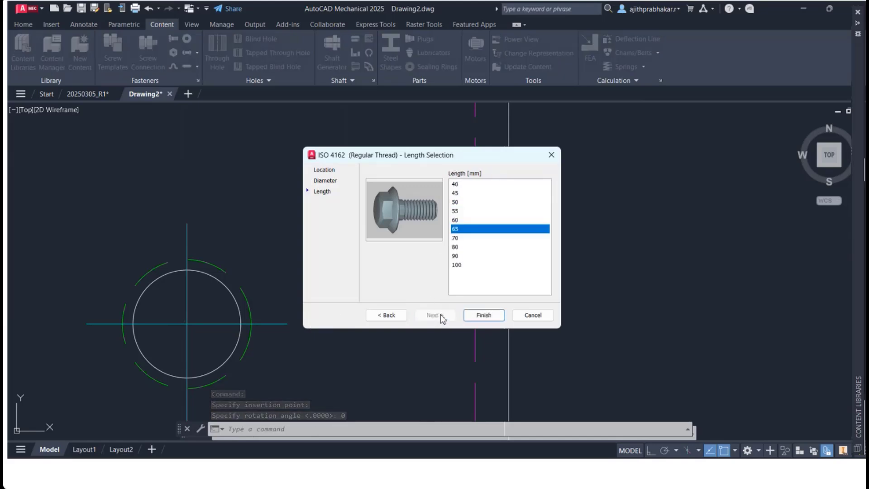
left_click(457, 255)
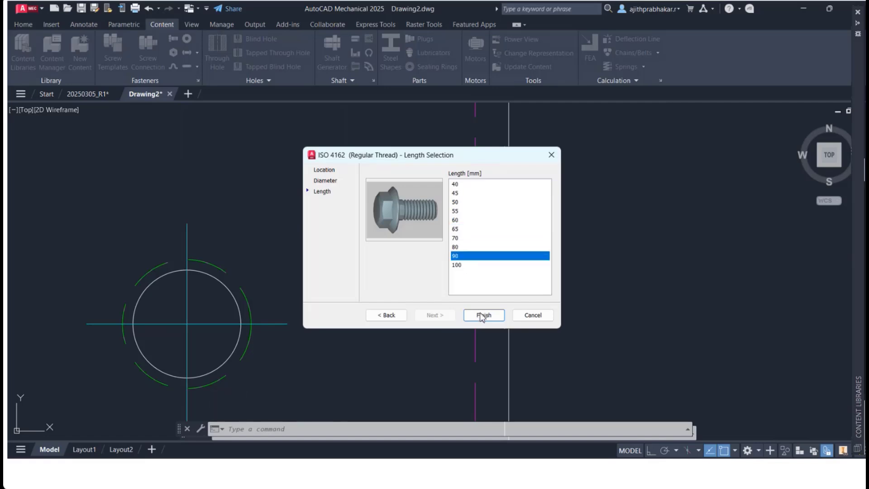
left_click(483, 315)
Step: Save the drawing to the Desktop under the name 20250306_R1
scroll(242, 348, "down", 3)
scroll(393, 340, "down", 2)
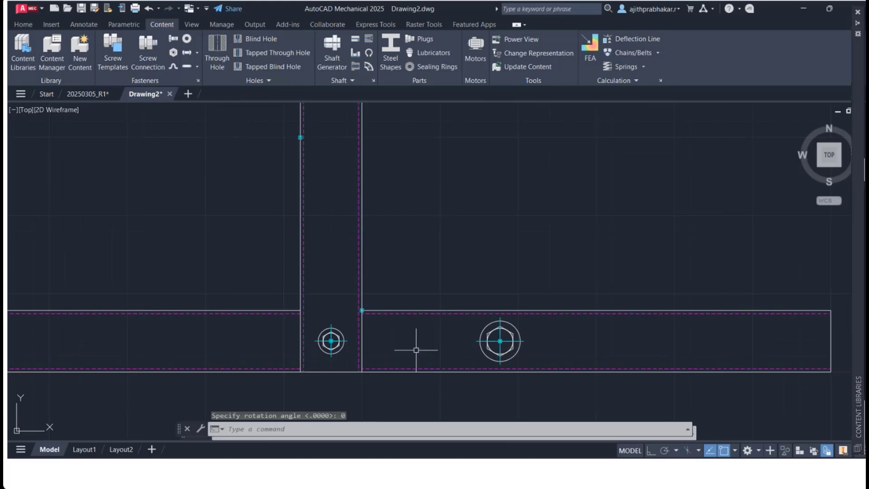
scroll(424, 355, "down", 2)
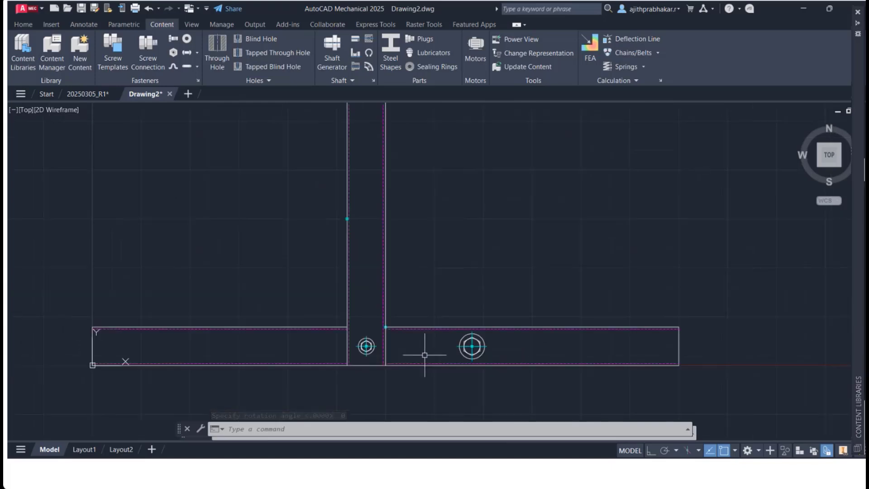
key("ctrl+s")
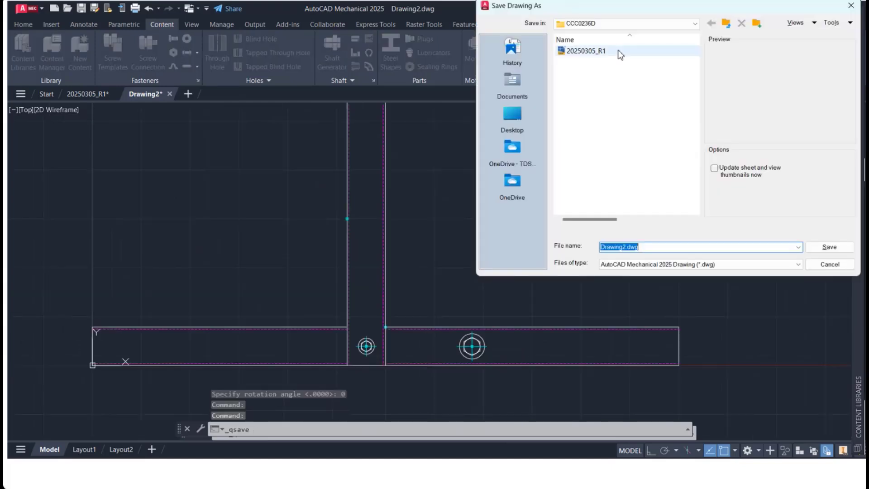
left_click(512, 100)
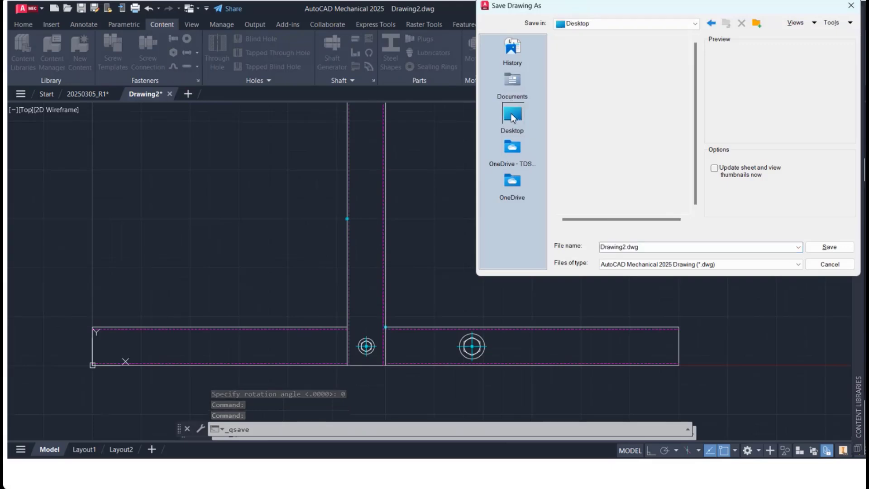
left_click(512, 114)
double_click(658, 245)
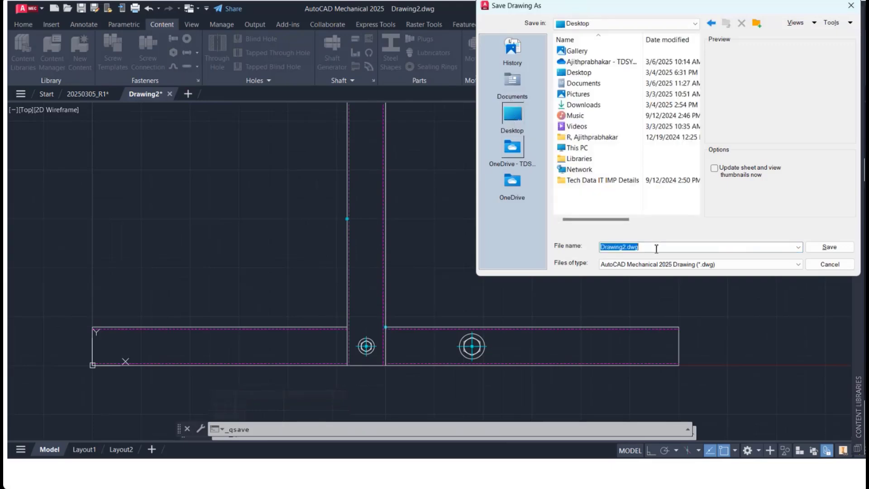
type("20250306_R1")
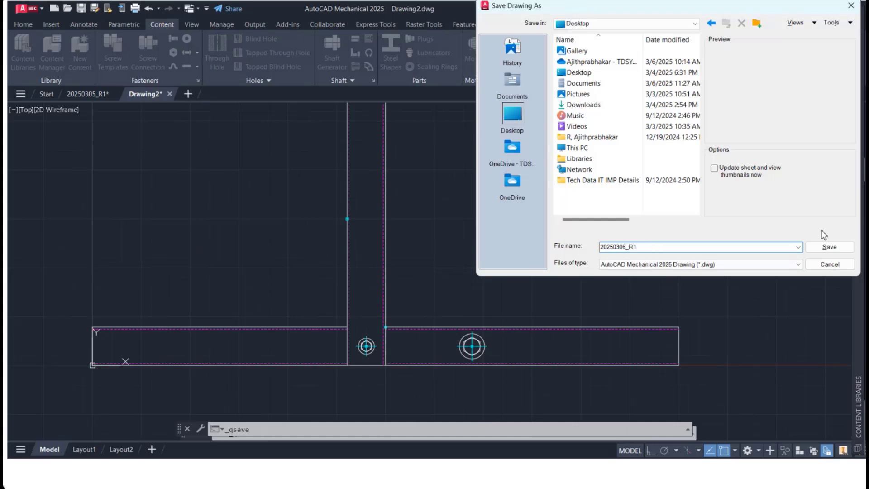
left_click(829, 247)
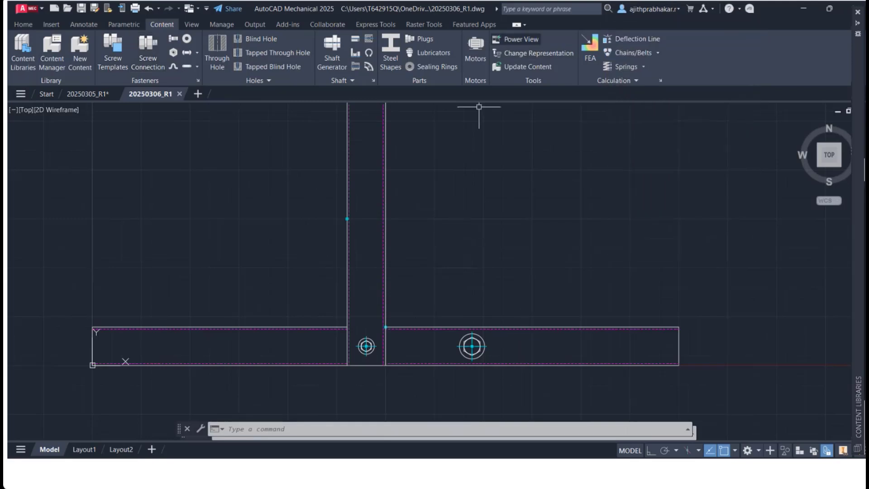
Step: Use Power View to place a front view of the horizontal rectangular section left of the frame, rotated 0°
scroll(481, 291, "down", 4)
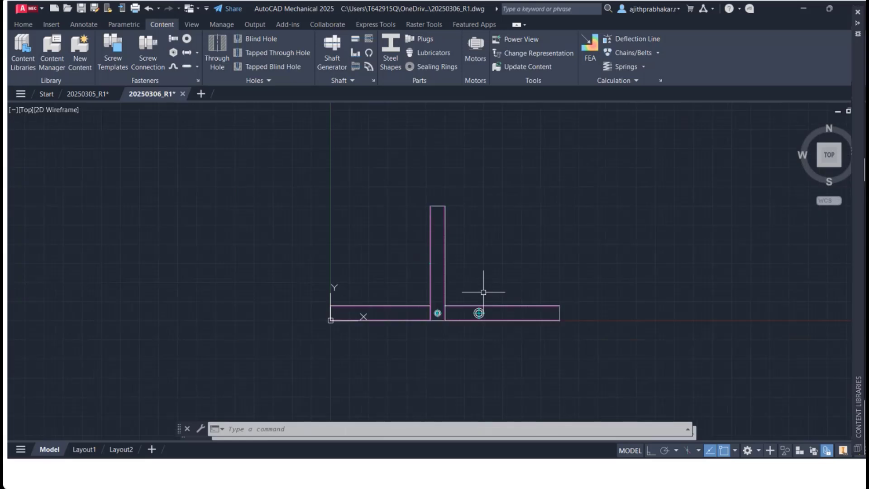
scroll(473, 301, "up", 2)
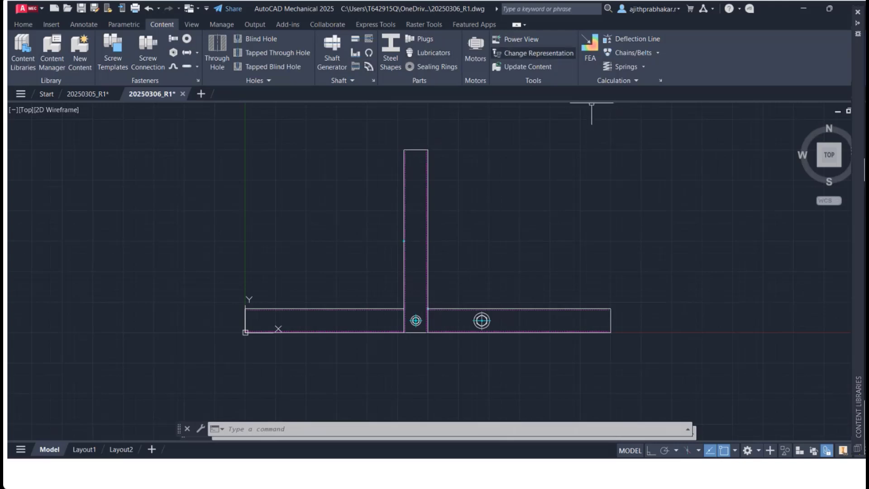
left_click(521, 39)
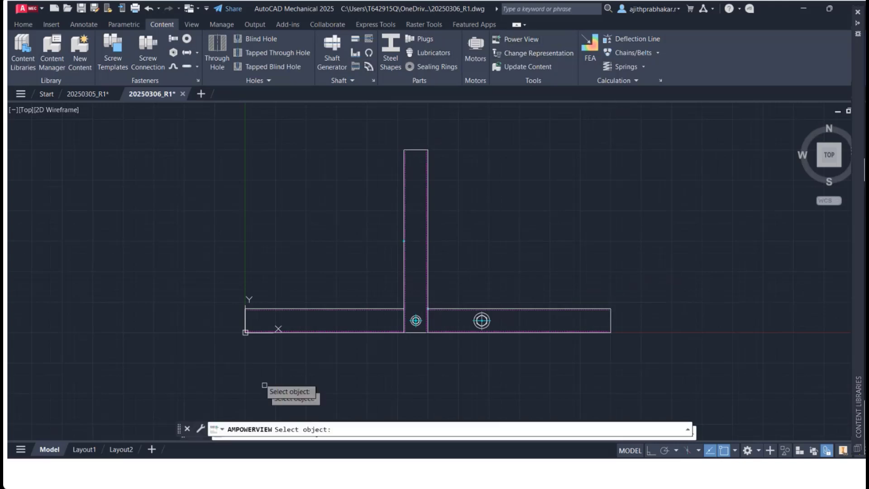
left_click(508, 332)
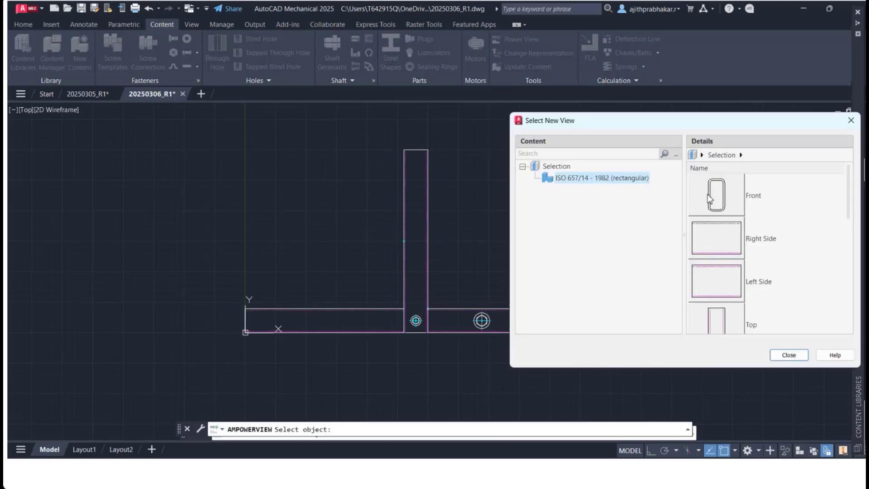
left_click(709, 198)
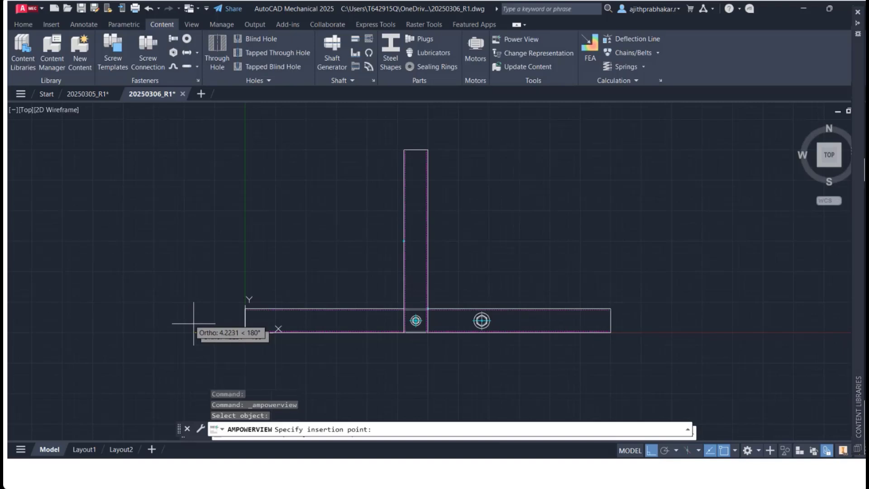
left_click(193, 324)
type("0")
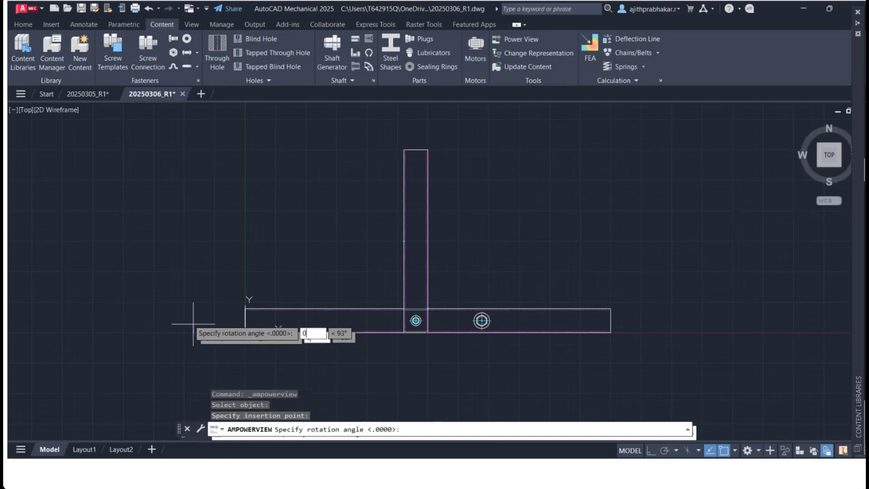
key("Return")
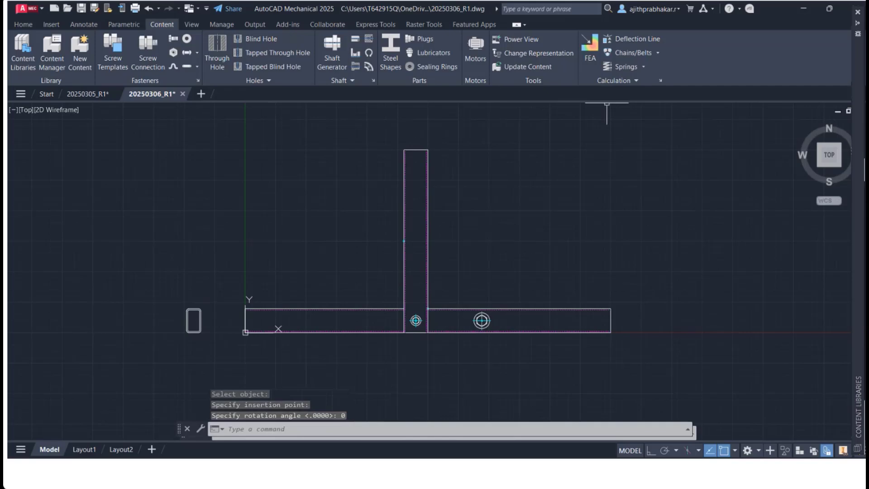
Step: Add a Power View front view of the M16 flanged bolt at the midpoint of the section's end view, then undo it
left_click(516, 40)
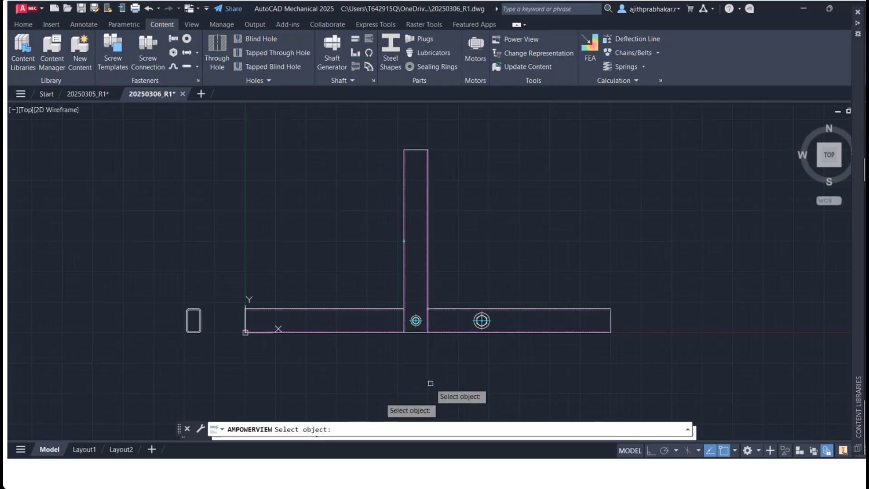
scroll(419, 322, "up", 2)
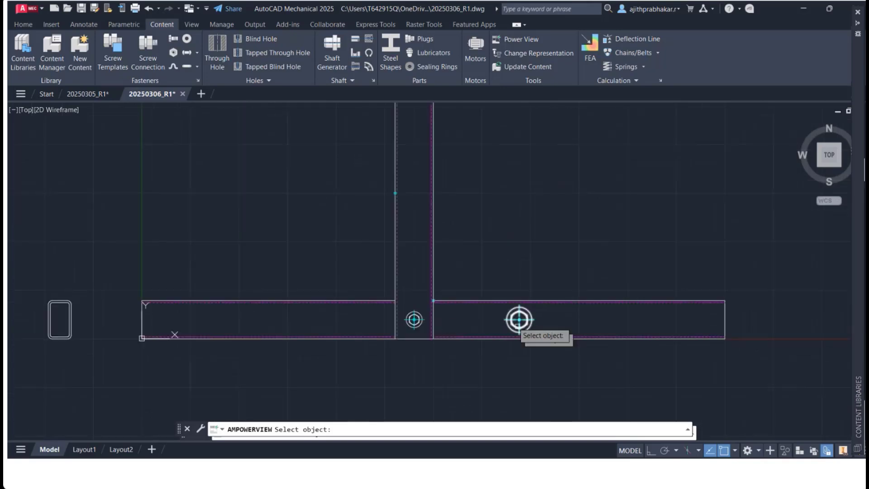
left_click(519, 320)
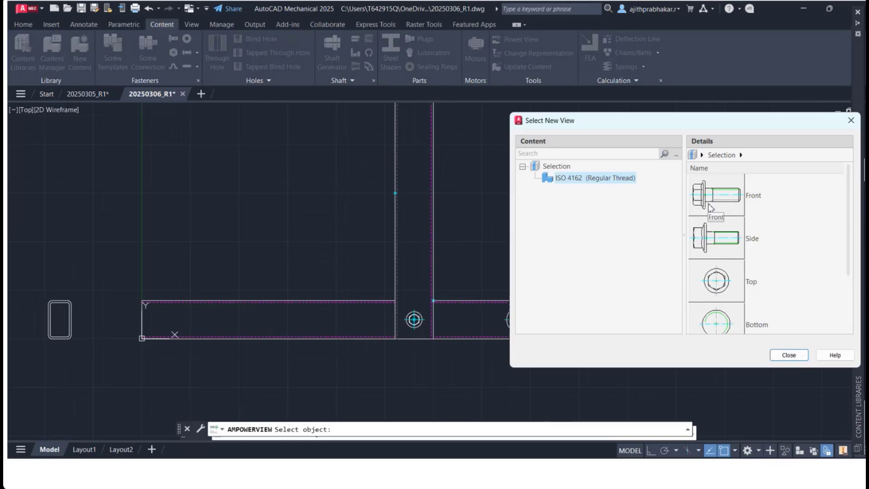
left_click(712, 199)
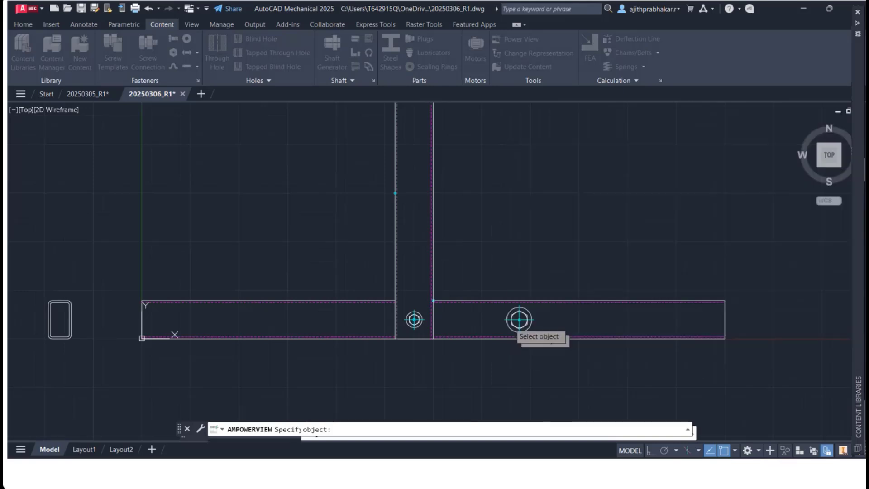
left_click(71, 319)
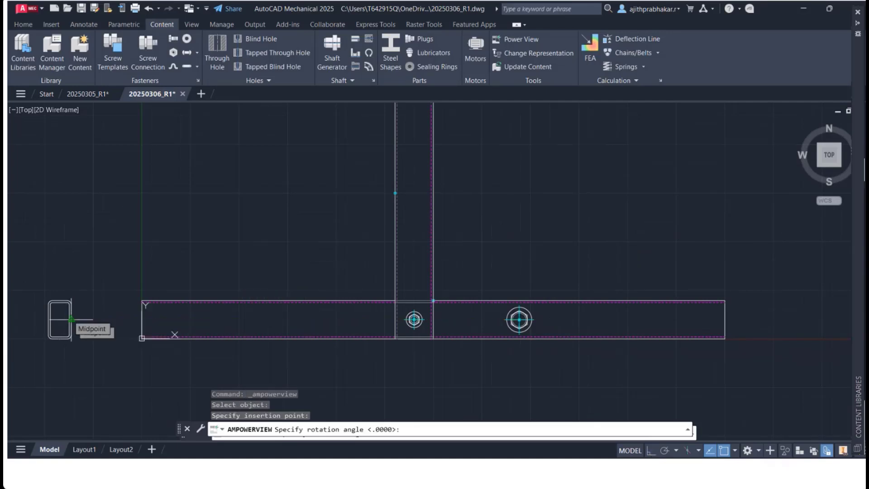
key("Return")
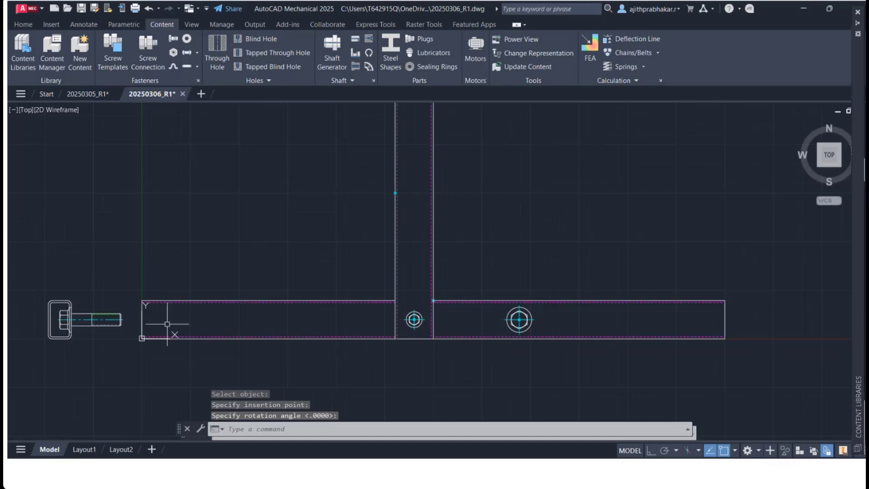
key("ctrl+z")
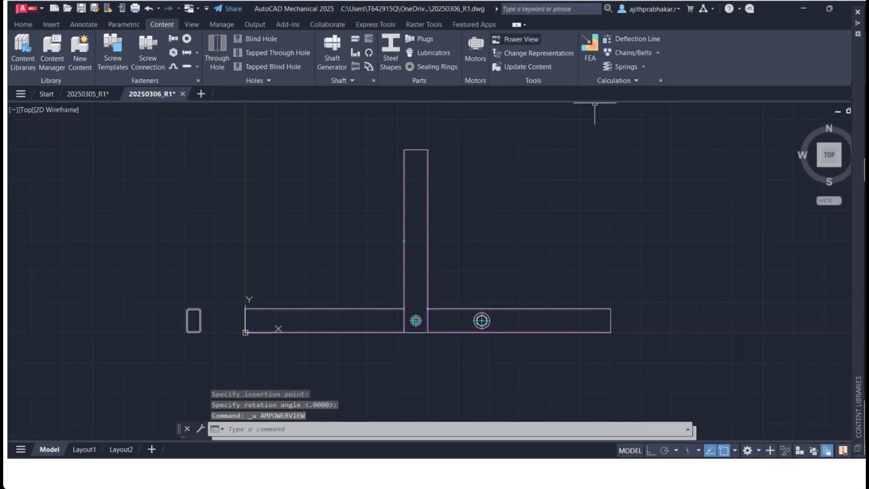
Step: Use Power View to place a front view of the M16 flanged bolt through the section's end view, rotated 0°
left_click(520, 40)
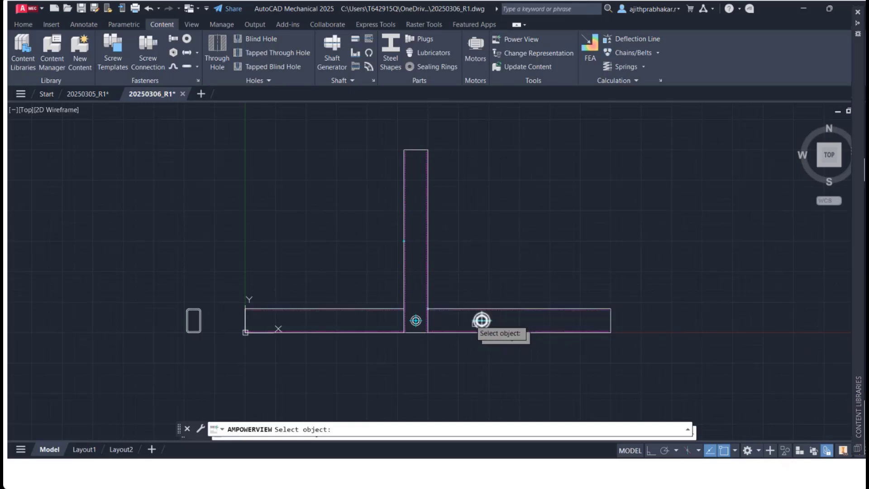
left_click(475, 323)
left_click(700, 191)
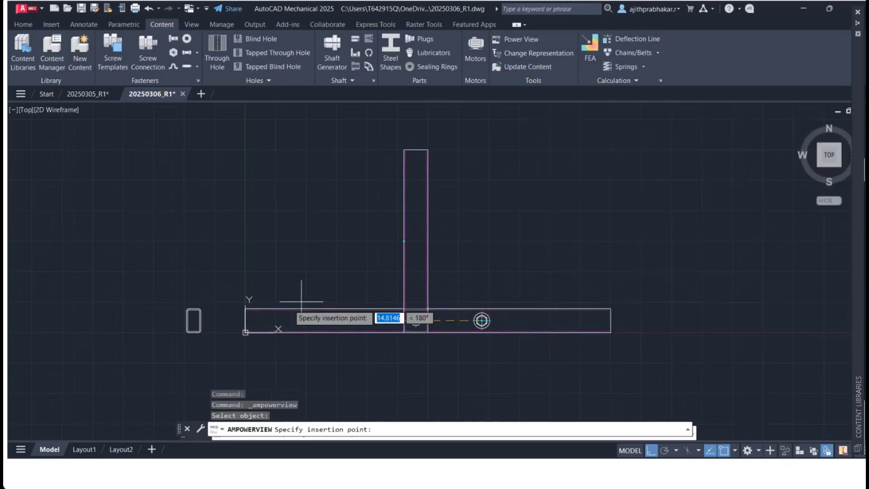
scroll(186, 320, "up", 5)
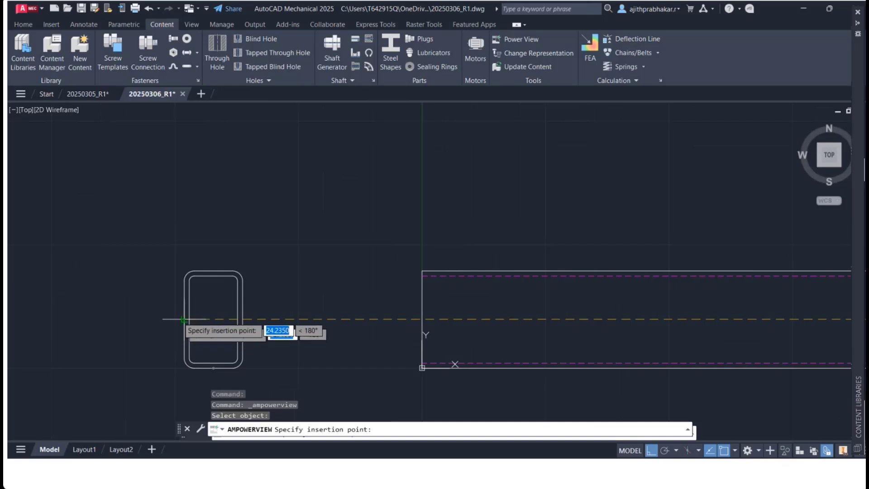
left_click(183, 319)
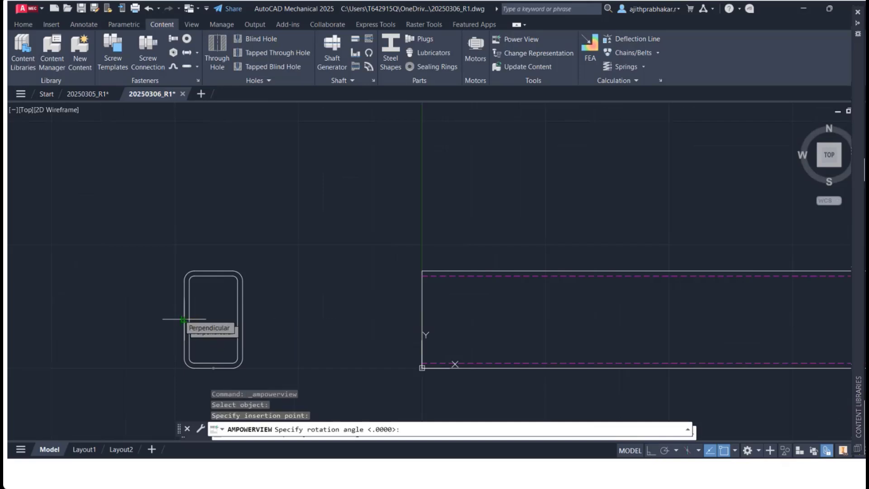
key("Return")
scroll(391, 335, "down", 3)
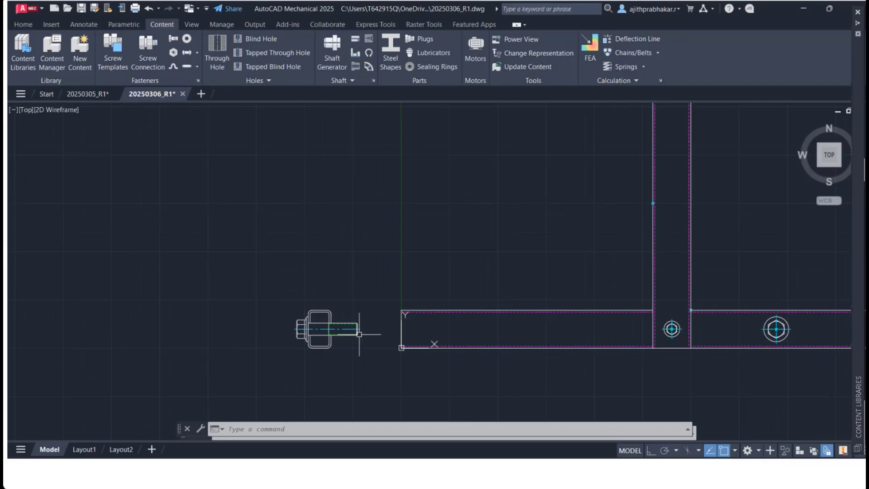
scroll(513, 327, "down", 3)
middle_click_drag(514, 328, 398, 319)
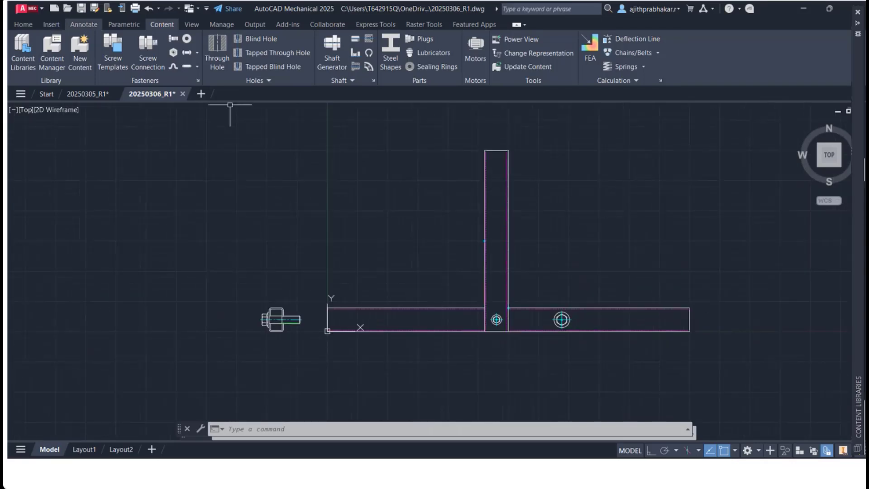
Step: Insert a parts list for the MAIN BOM and place it above the left part of the horizontal section
left_click(84, 24)
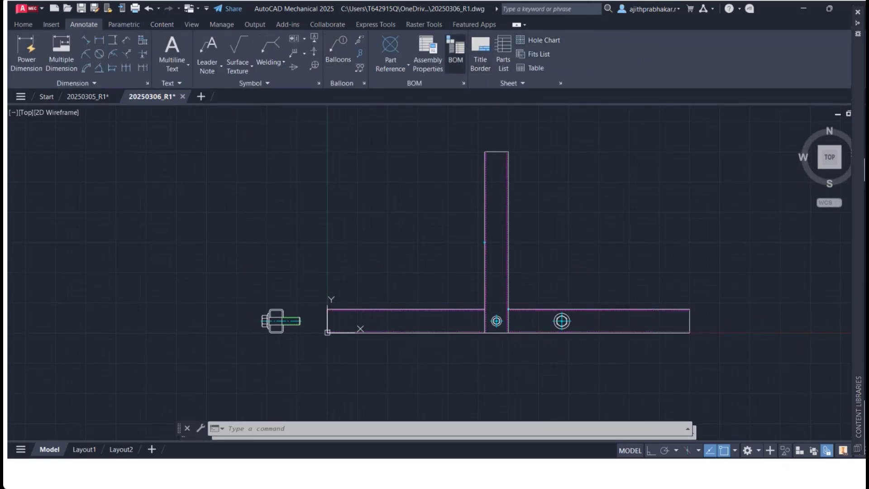
left_click(503, 54)
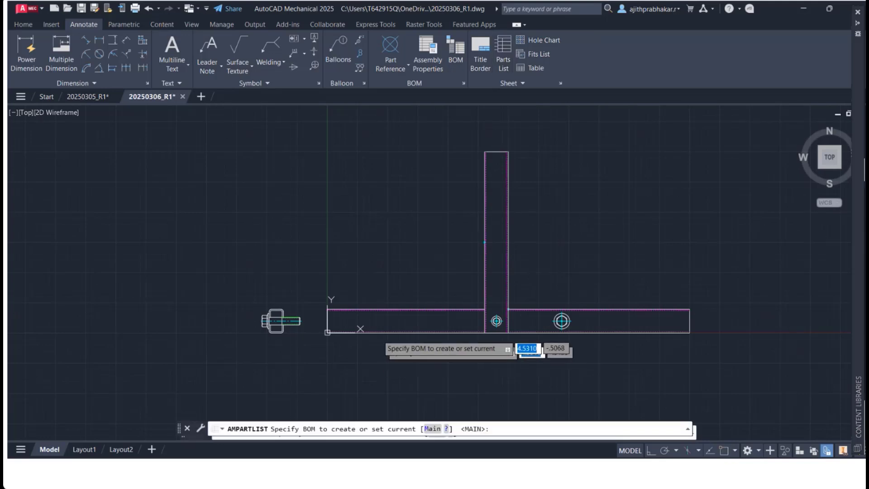
left_click(384, 258)
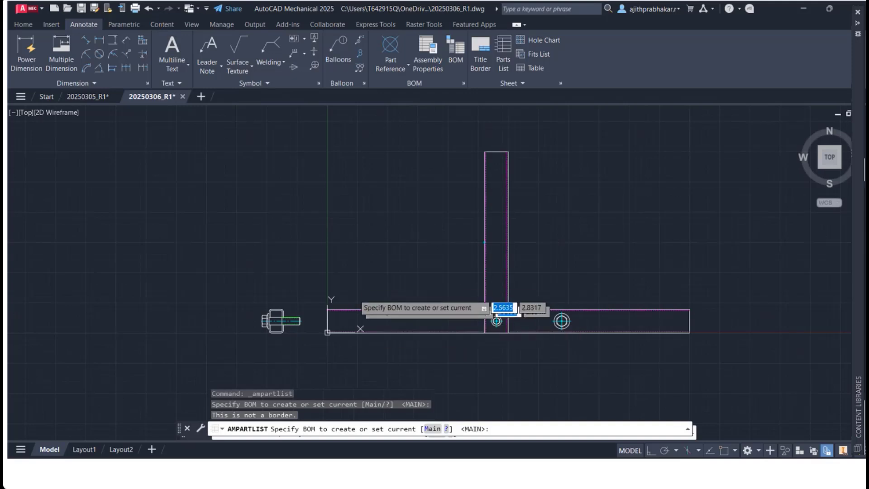
left_click(351, 260)
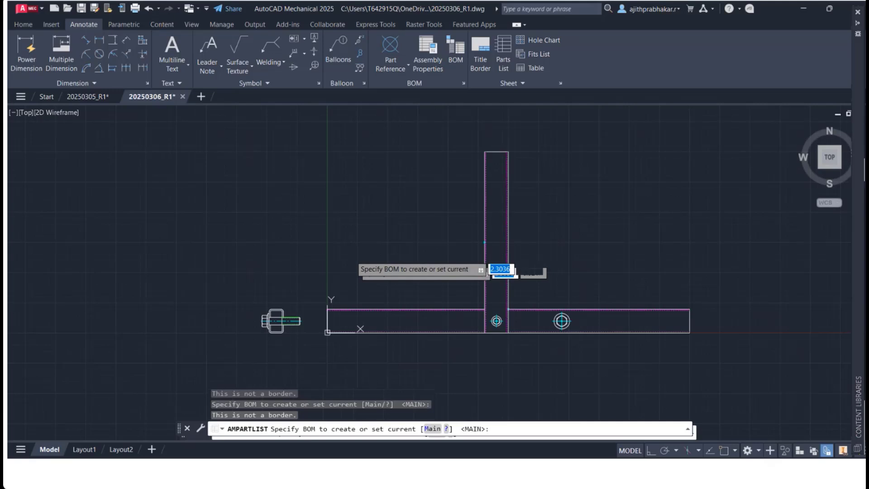
key("Return")
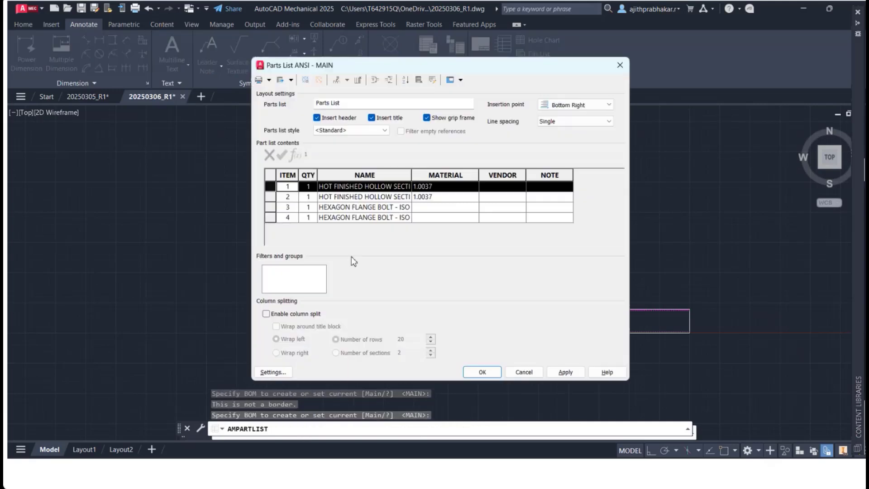
left_click(482, 372)
left_click(379, 283)
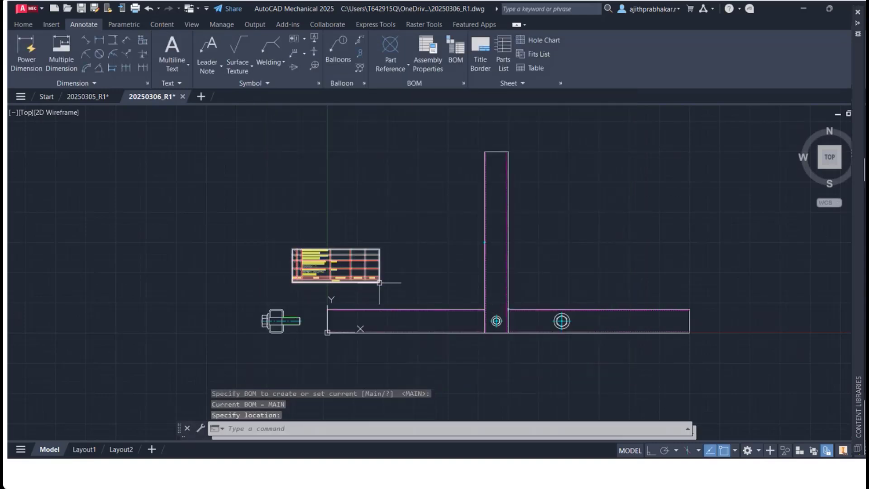
Step: Lengthen the M16 bolt's front view with its length grip to size M16 x 90
scroll(314, 263, "up", 8)
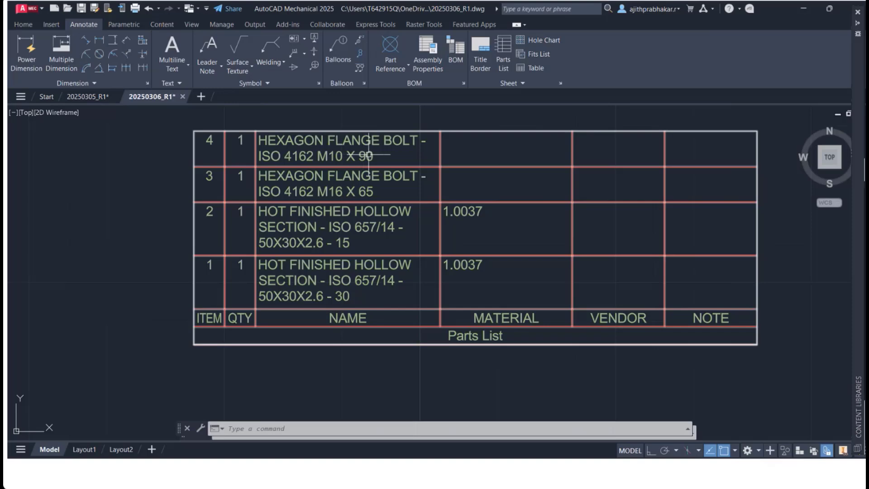
scroll(450, 295, "down", 8)
mouse_move(361, 344)
middle_mouse_down()
mouse_move(352, 334)
mouse_move(344, 182)
middle_mouse_up()
scroll(346, 207, "up", 4)
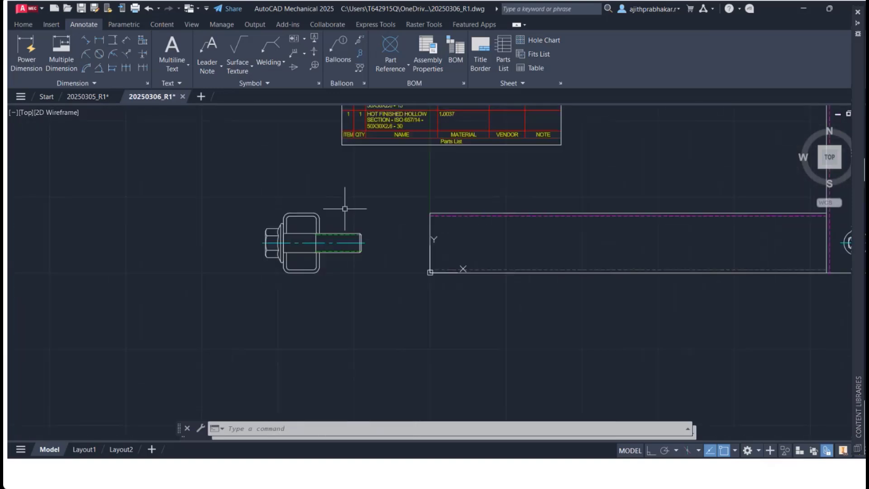
left_click(355, 236)
left_click(362, 235)
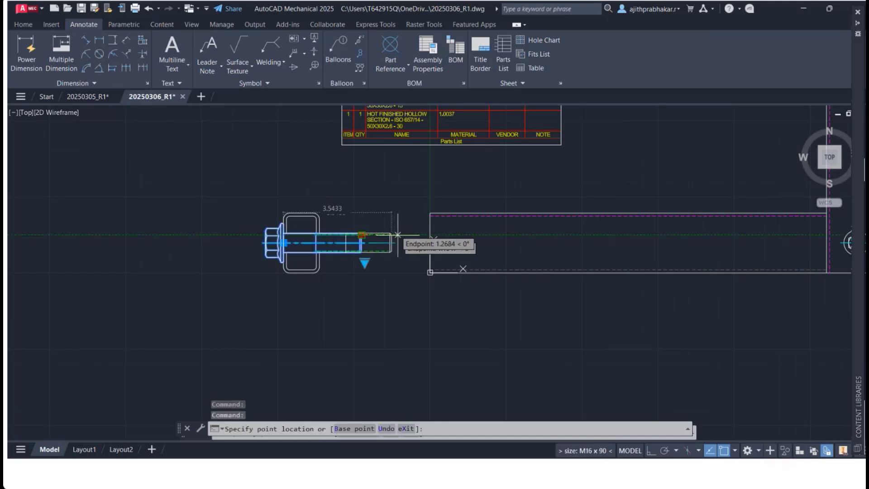
left_click(411, 234)
Step: Save the drawing
scroll(411, 234, "down", 2)
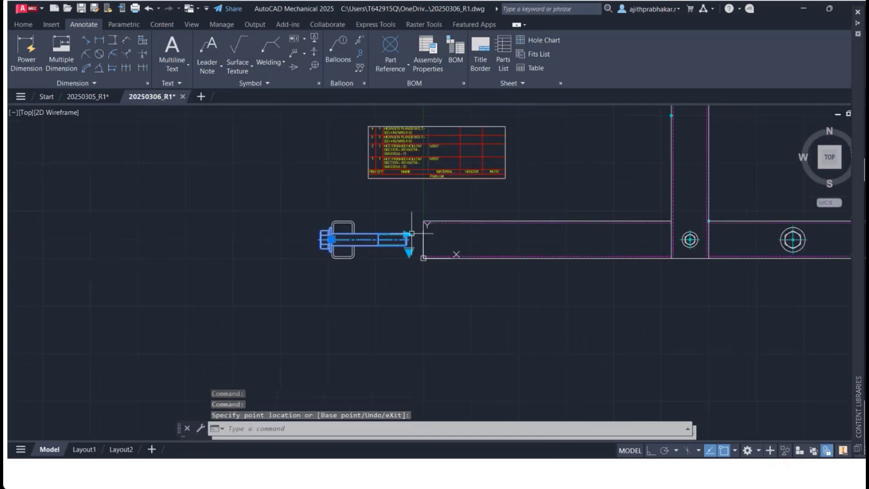
scroll(398, 183, "up", 2)
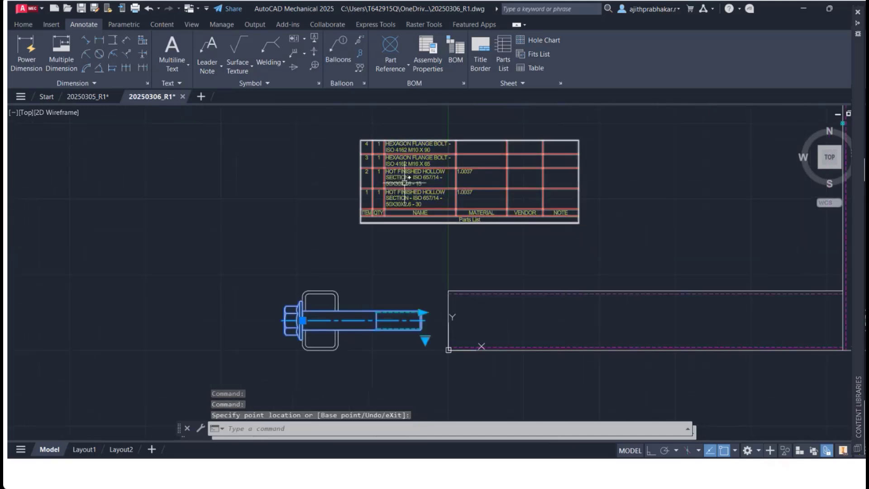
scroll(545, 297, "down", 2)
scroll(617, 287, "down", 1)
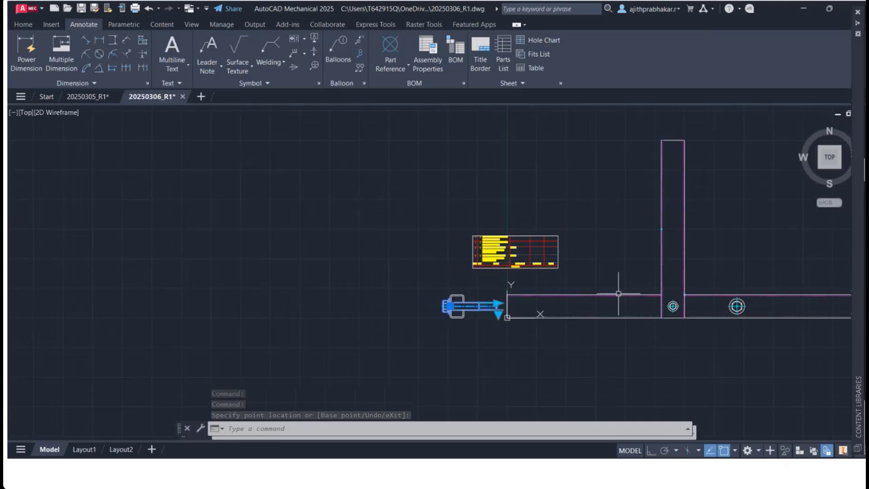
middle_click_drag(617, 286, 402, 268)
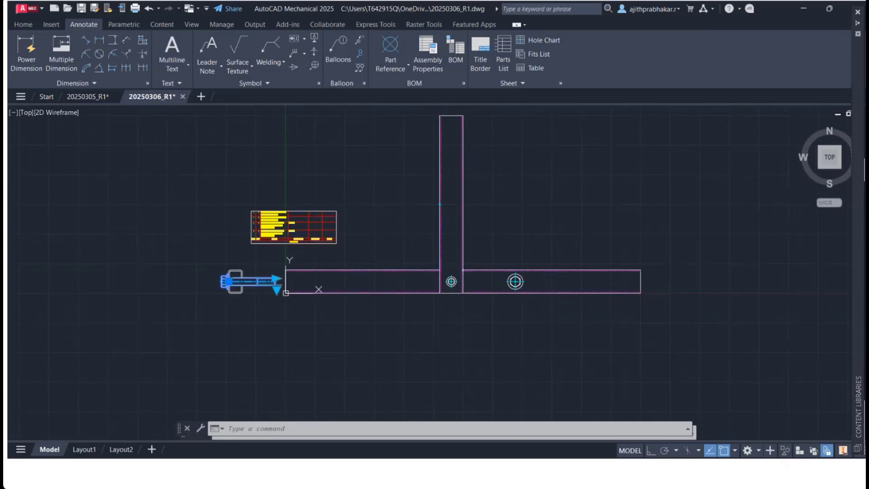
key("ctrl+s")
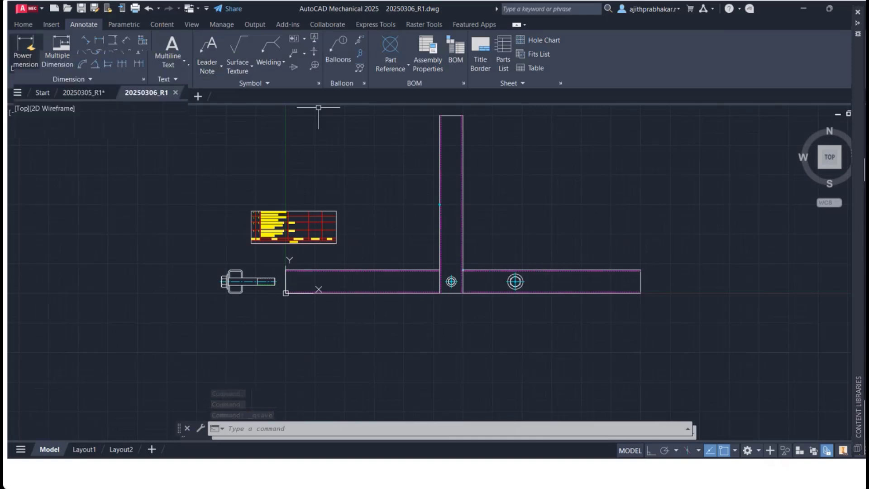
Step: Add a Power Dimension from the horizontal section's right end to the vertical section's right edge
left_click(26, 54)
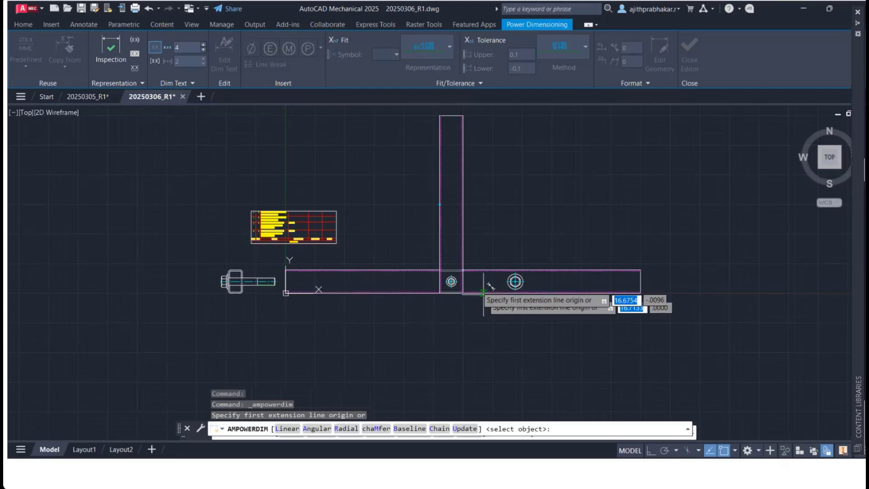
scroll(479, 290, "up", 4)
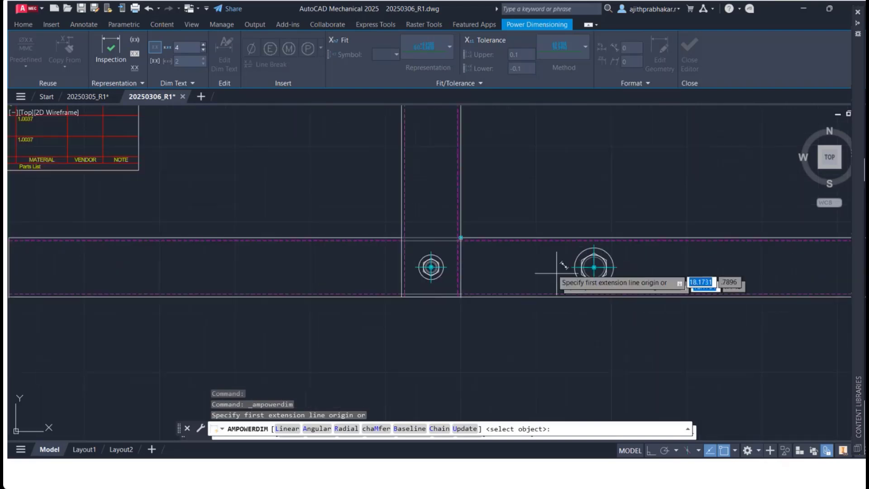
scroll(557, 273, "down", 2)
middle_click_drag(557, 273, 444, 307)
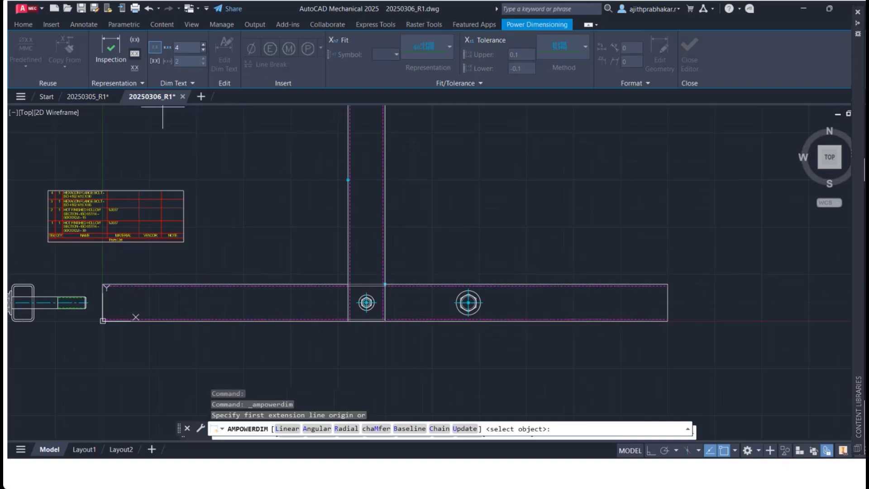
left_click(668, 321)
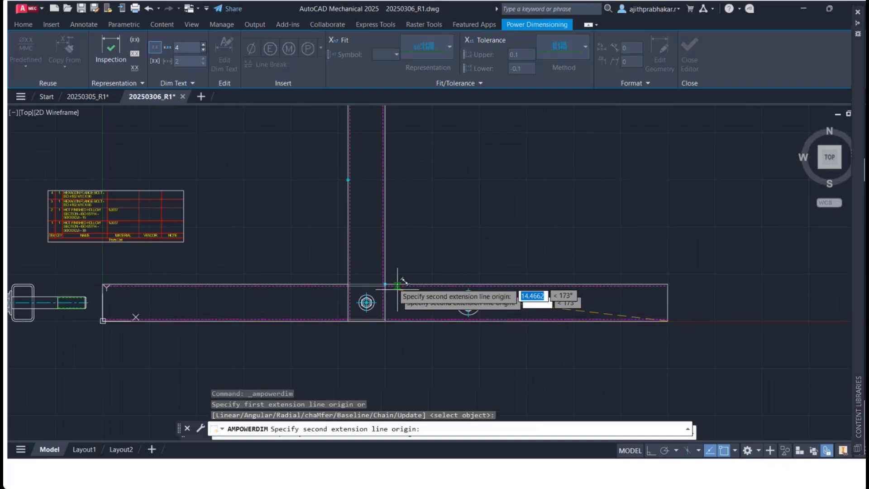
scroll(388, 277, "up", 5)
left_click(378, 272)
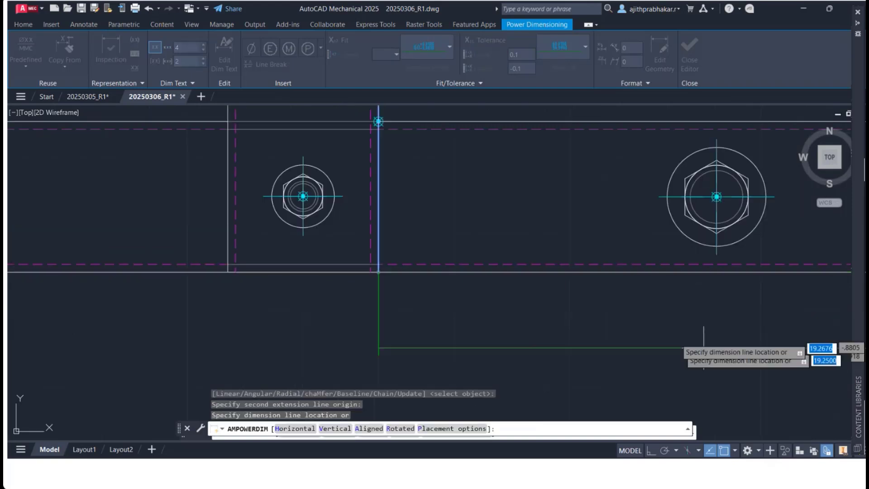
left_click(711, 326)
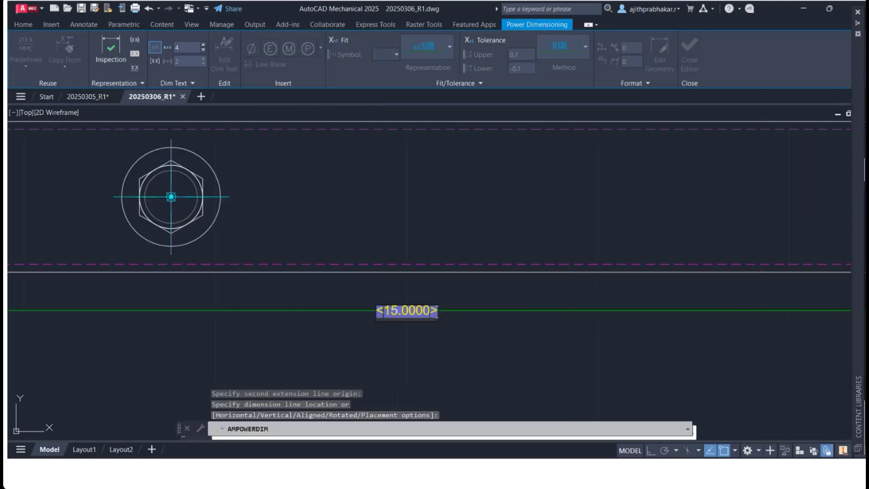
scroll(711, 326, "down", 2)
left_click(556, 342)
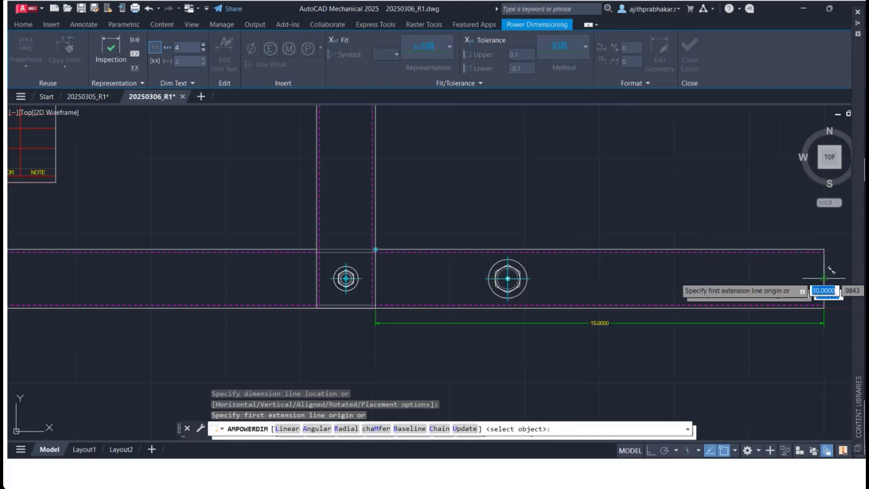
Step: Dimension from the section's right end to the M16 hole centre, then cancel and undo the dimensioning
left_click(824, 278)
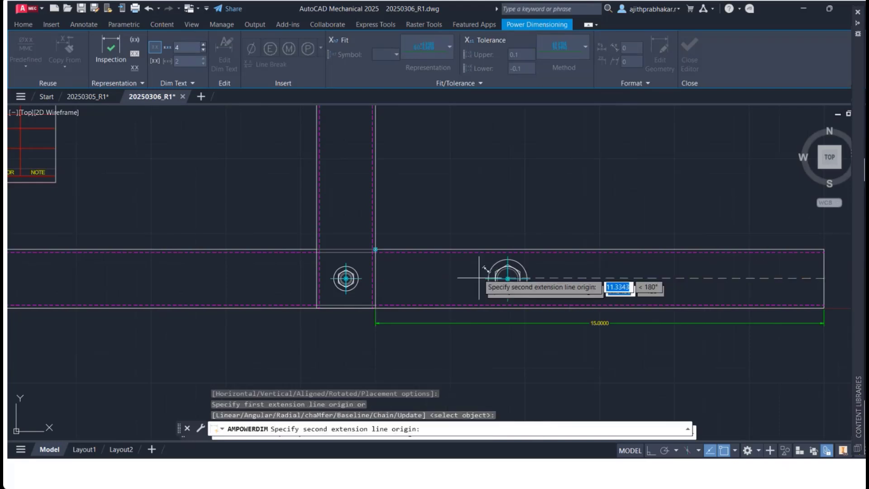
scroll(485, 277, "up", 3)
left_click(543, 279)
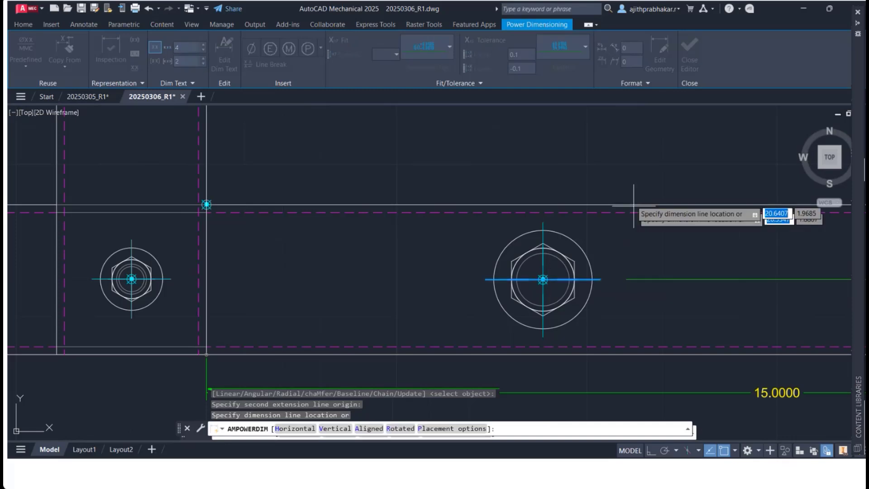
scroll(582, 378, "down", 4)
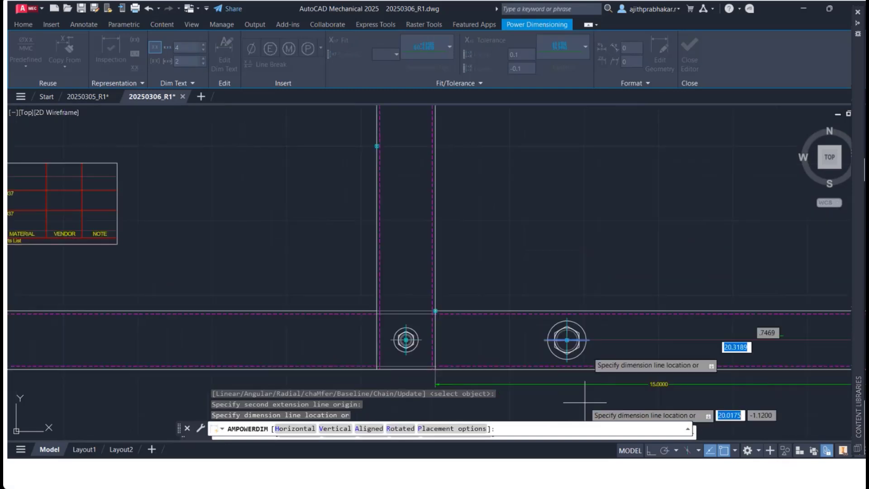
scroll(584, 382, "down", 3)
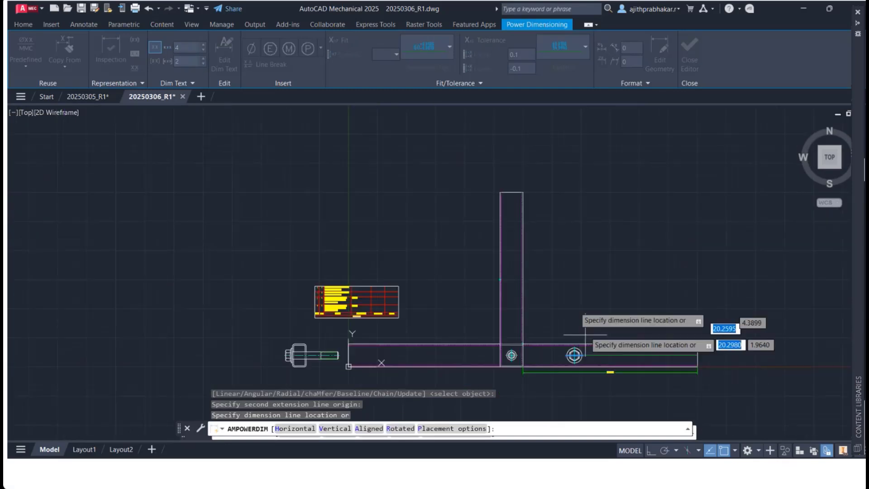
left_click(584, 389)
scroll(582, 365, "up", 5)
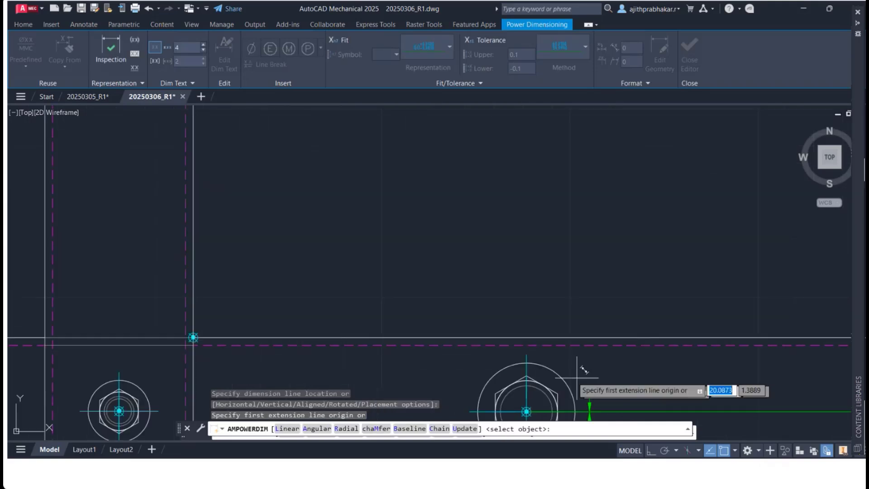
key("Escape")
key("Escape")
key("ctrl+z")
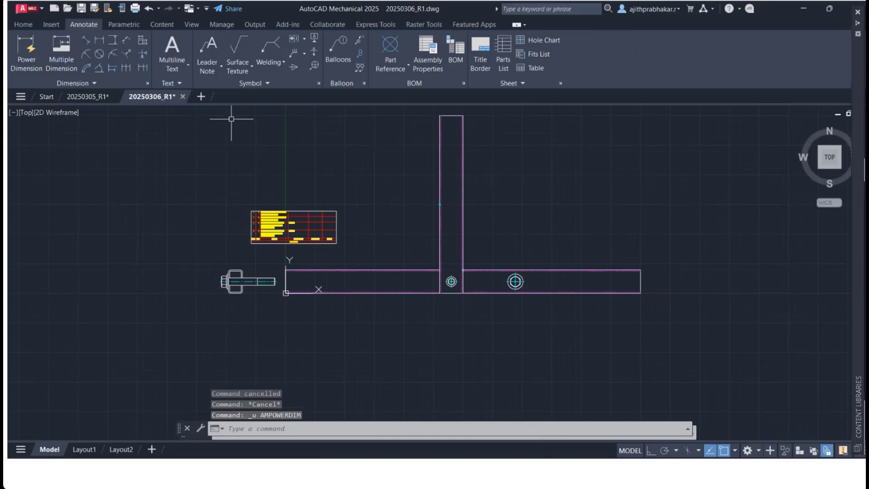
Step: Try to dimension the horizontal section automatically with Multiple Dimensioning set to Baseline, Inside Out
left_click(27, 54)
left_click(61, 50)
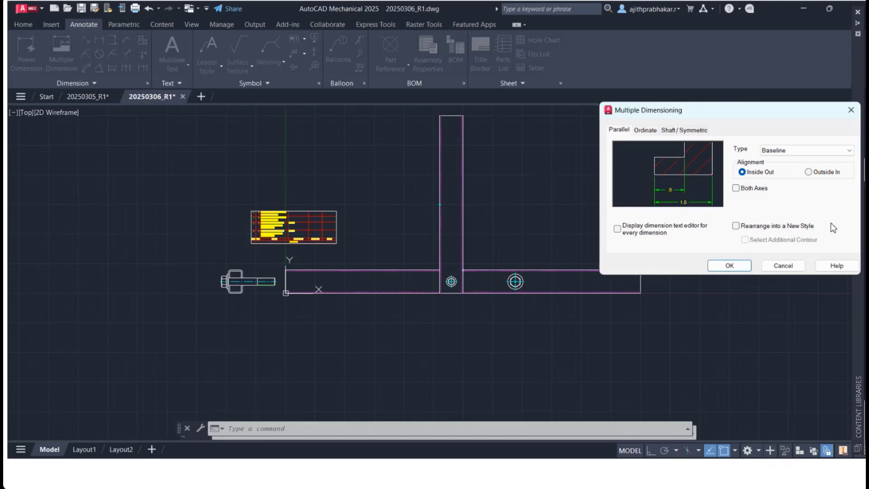
left_click(730, 266)
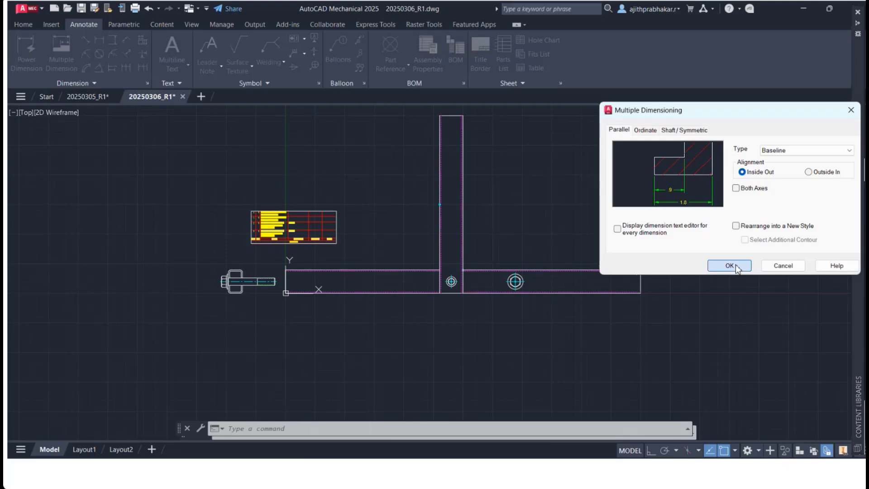
left_click(640, 279)
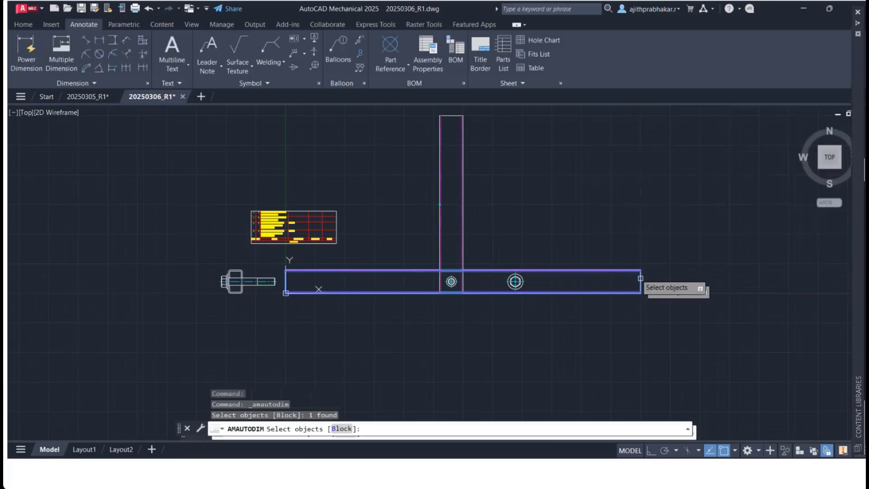
key("Return")
scroll(643, 296, "up", 2)
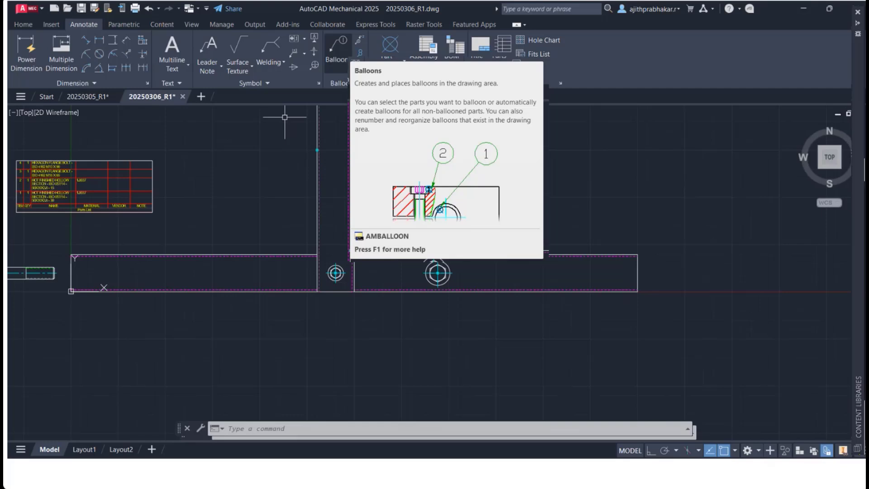
left_click(338, 50)
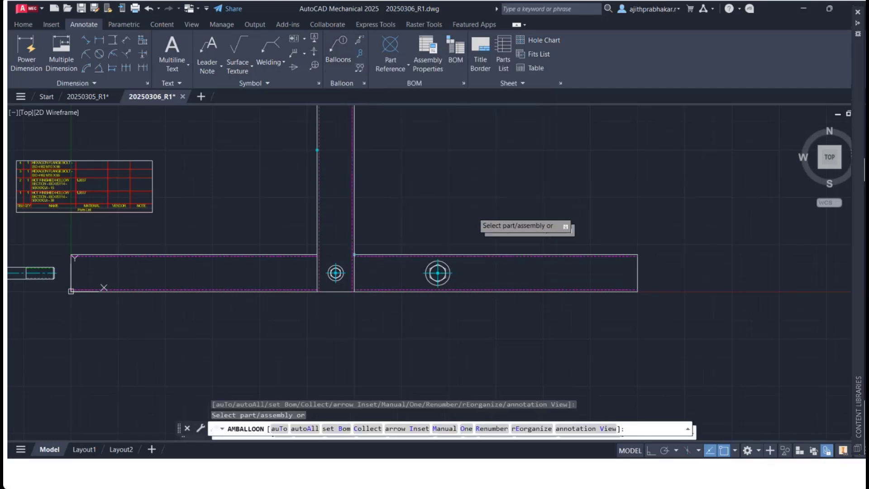
key("Escape")
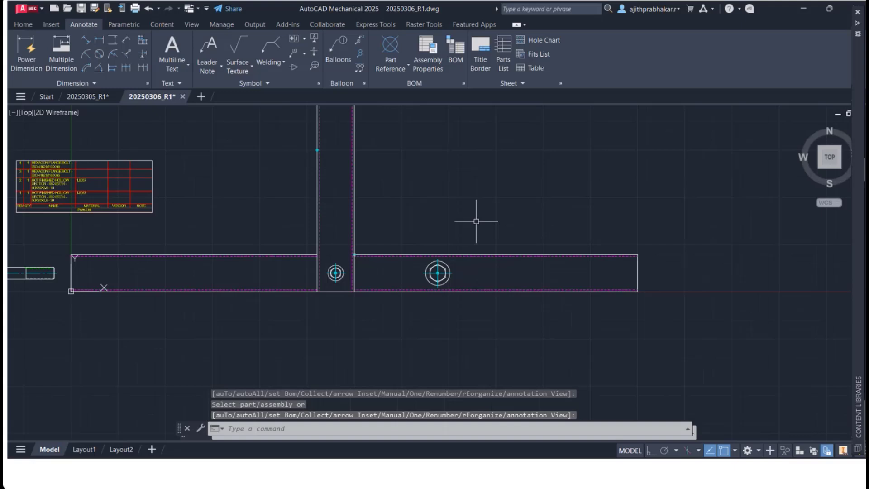
left_click(444, 273)
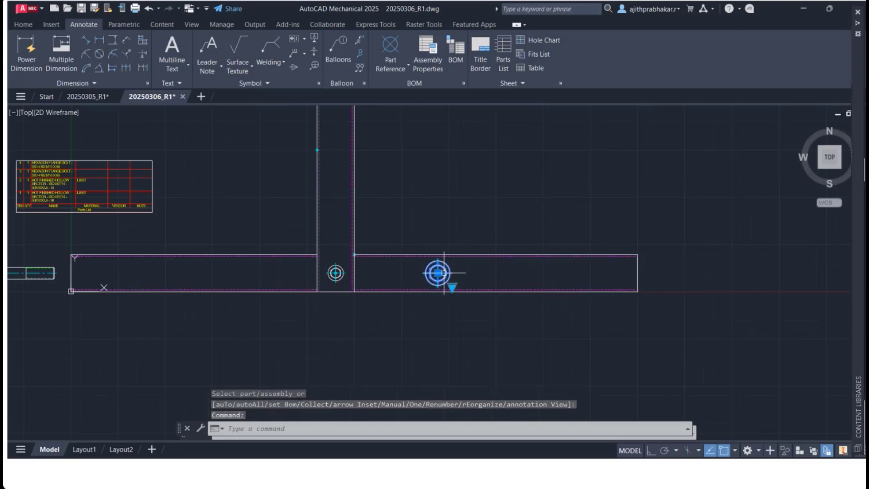
key("Escape")
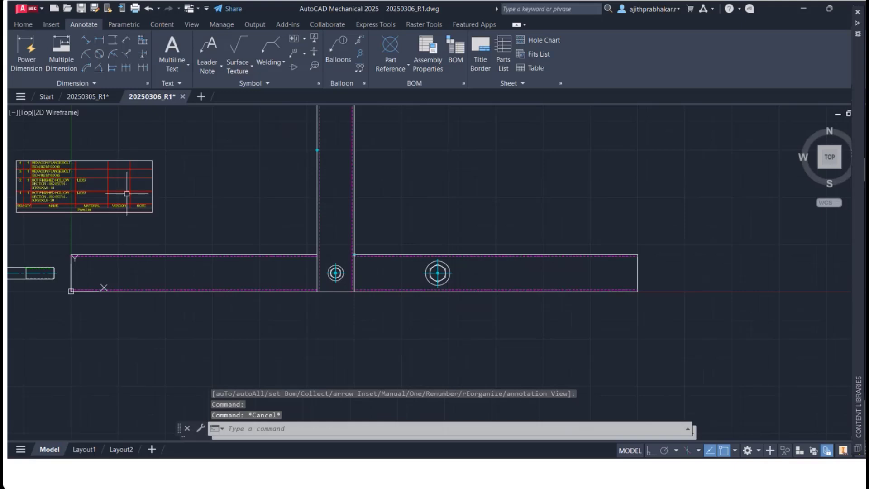
Step: Open the MAIN BOM to review its listed items, then close it
left_click(455, 54)
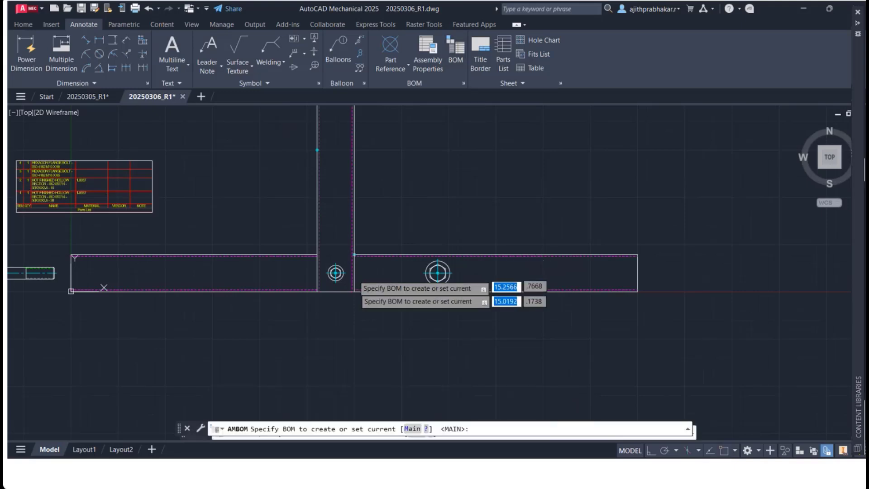
left_click(415, 175)
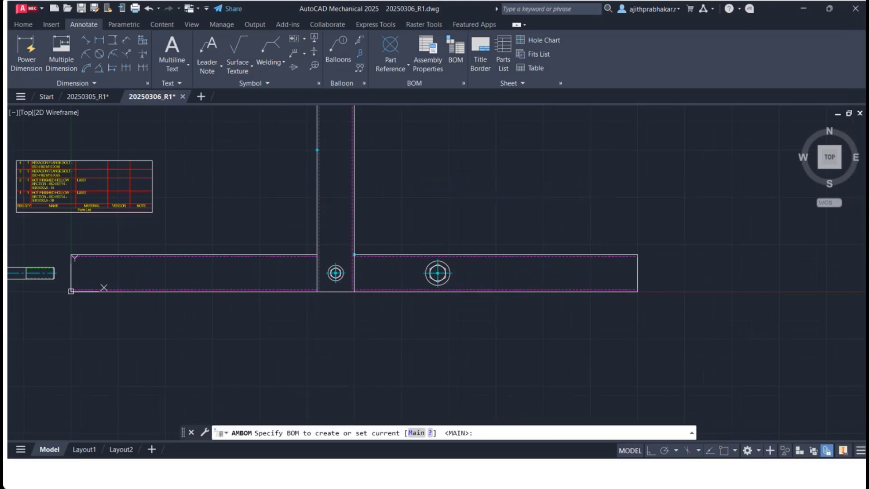
key("Return")
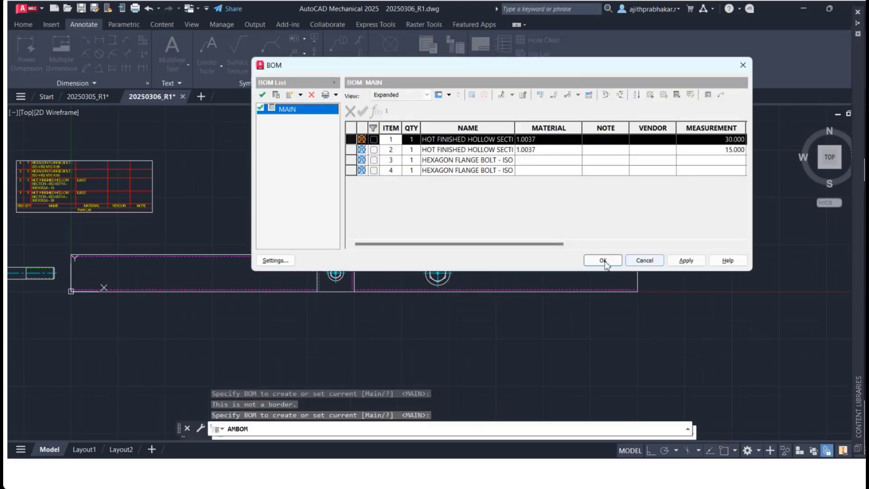
left_click(603, 261)
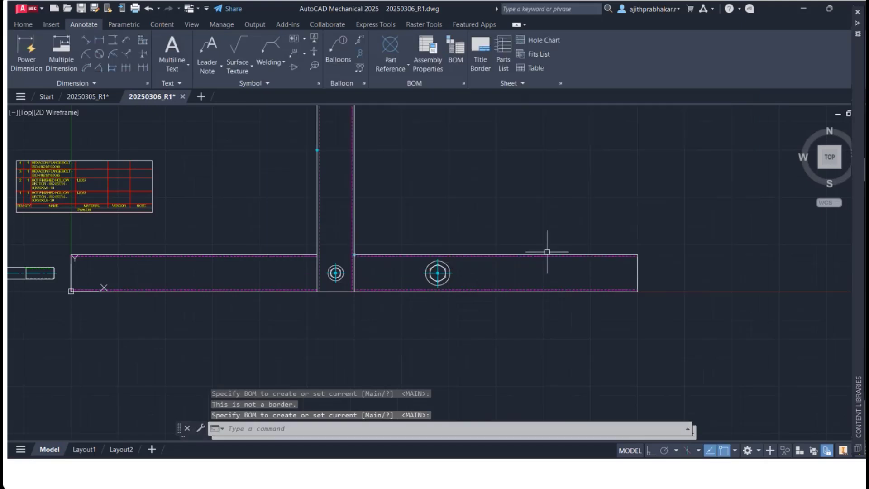
Step: Place a balloon on the horizontal section at its upper corner beside the vertical section
scroll(351, 252, "up", 8)
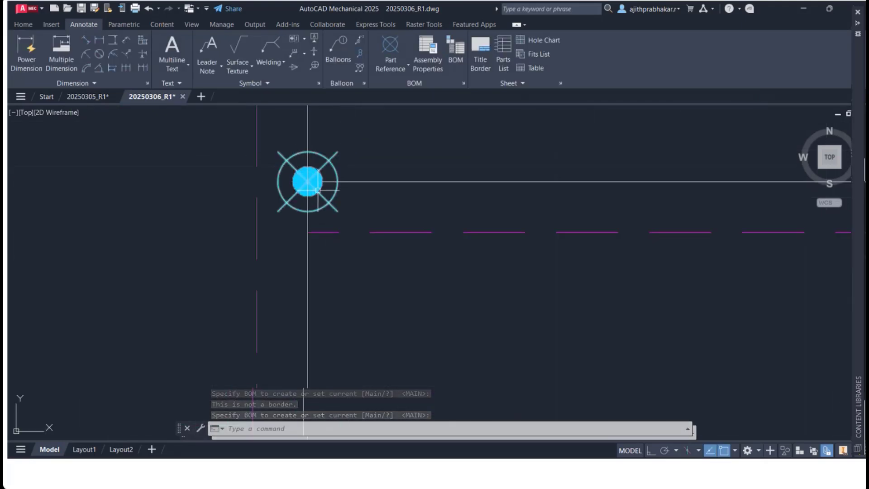
scroll(315, 173, "down", 5)
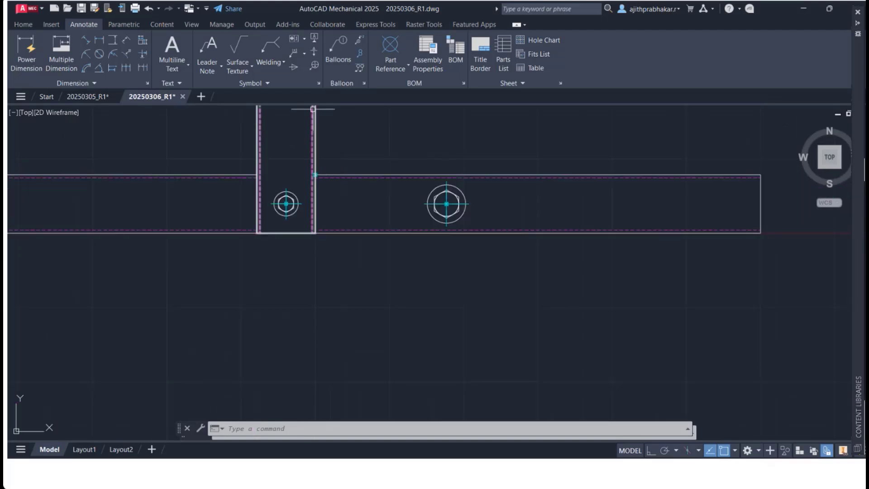
left_click(338, 50)
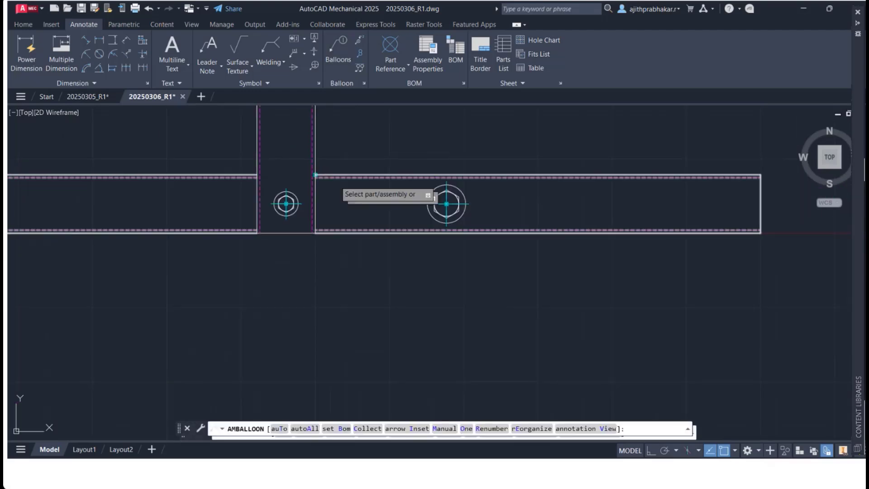
scroll(449, 206, "down", 2)
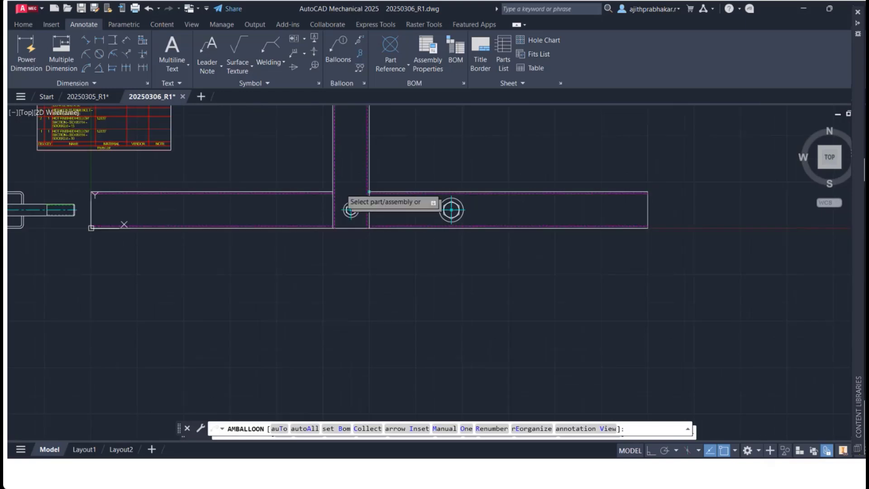
left_click(369, 192)
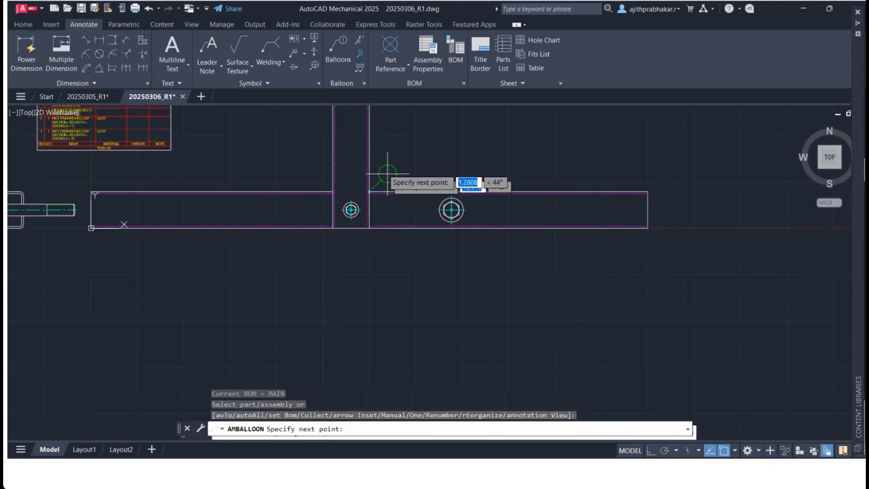
key("Return")
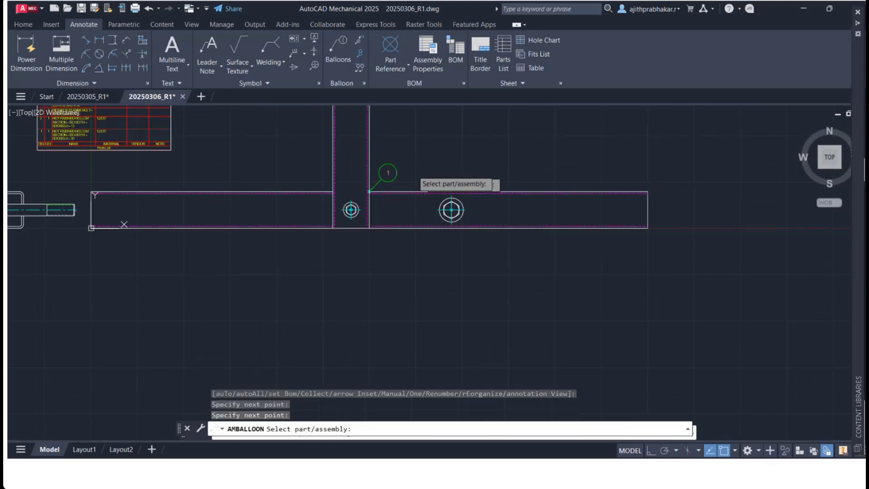
Step: Place a balloon for the bolt at the junction, with its leader running down below the horizontal section
scroll(362, 209, "down", 1)
scroll(417, 210, "down", 4)
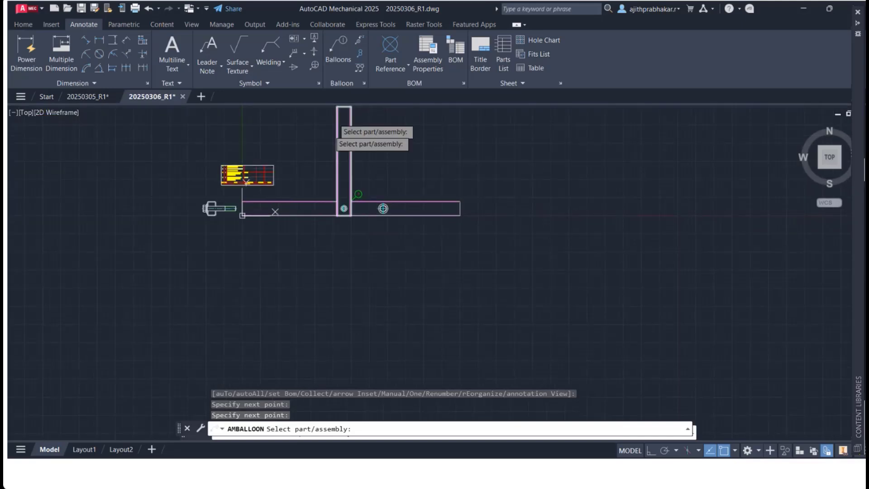
scroll(340, 180, "up", 8)
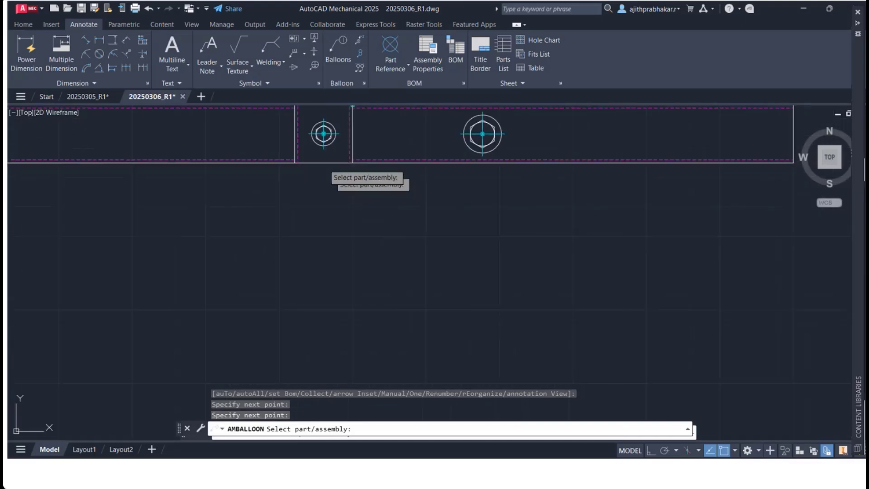
left_click(323, 134)
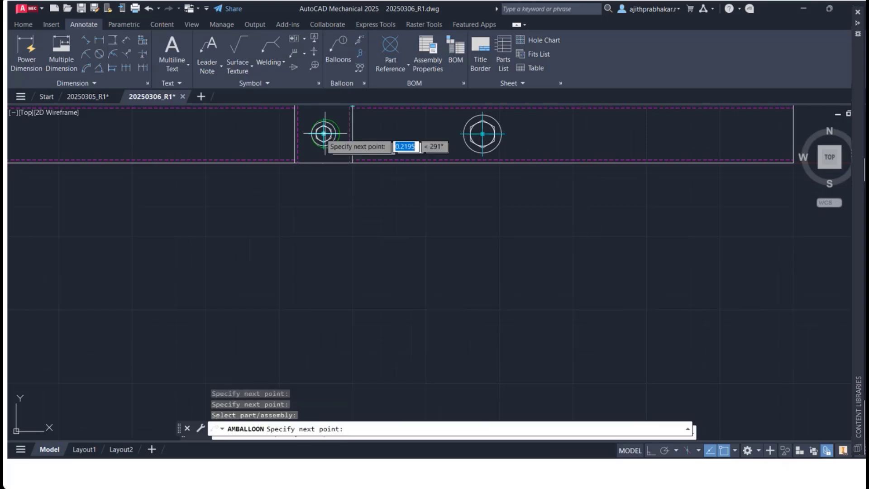
left_click(357, 210)
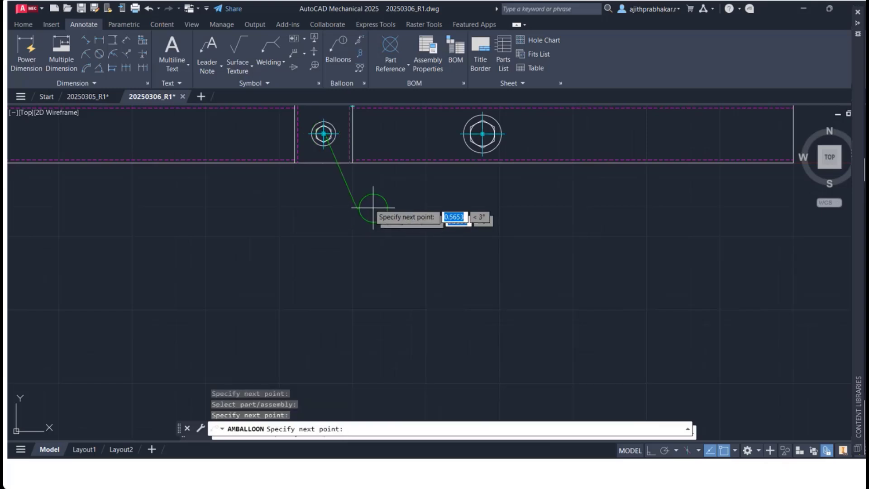
left_click(374, 206)
key("Return")
Step: Place a balloon for the bolt in the horizontal section's right hole, below the section, and end ballooning
scroll(483, 133, "up", 4)
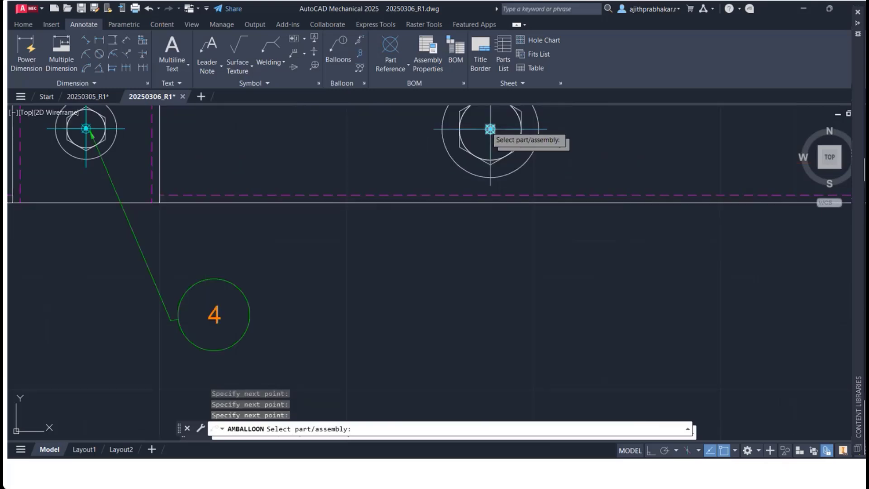
left_click(483, 133)
left_click(560, 273)
key("Return")
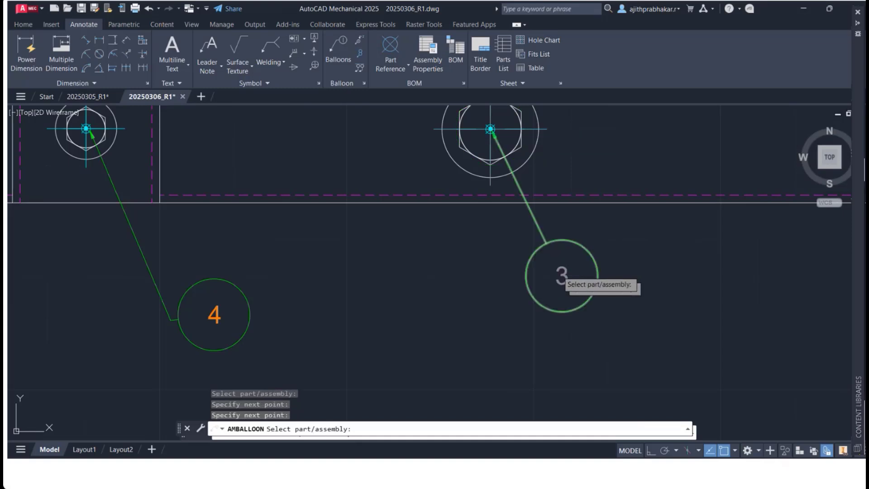
scroll(561, 272, "down", 8)
key("Return")
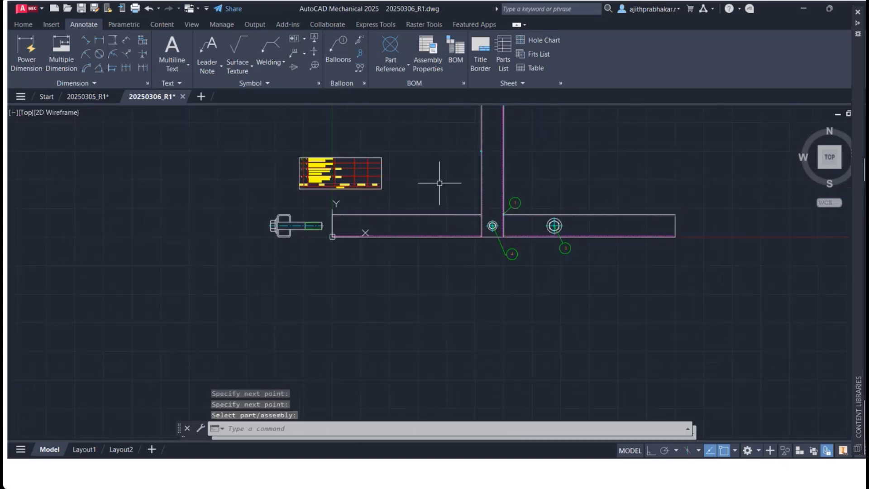
key("Return")
key("Escape")
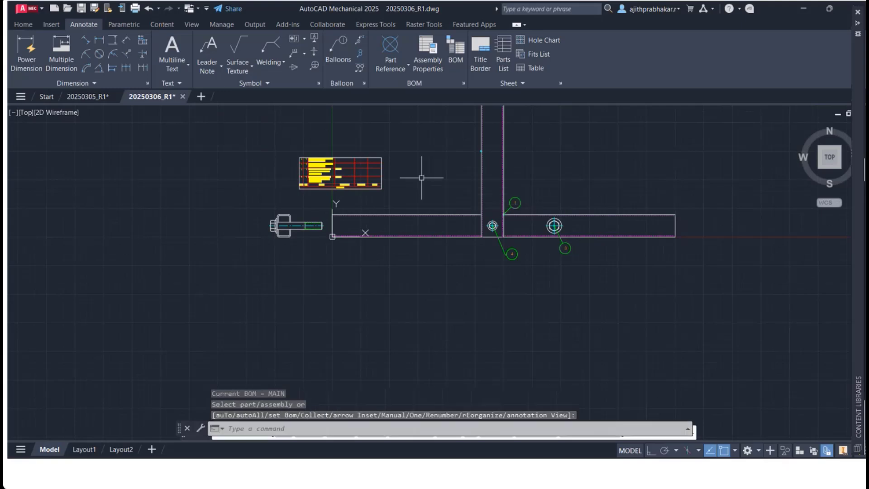
middle_click_drag(458, 156, 456, 248)
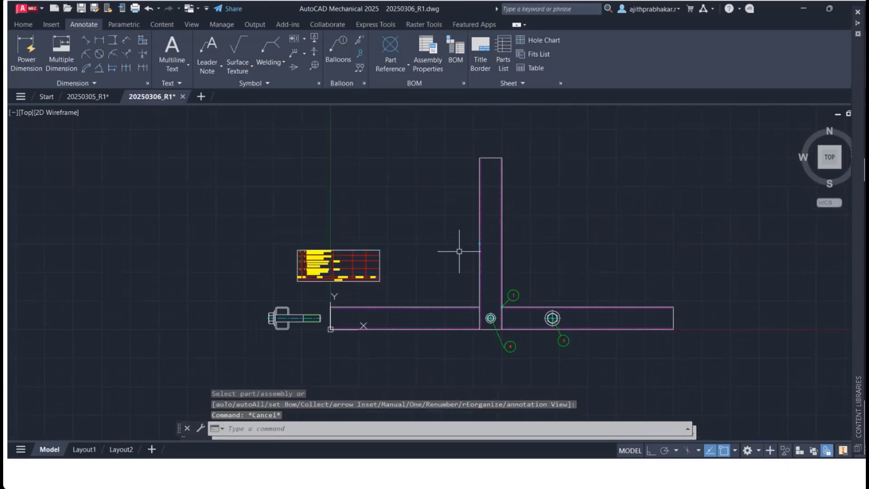
left_click(390, 52)
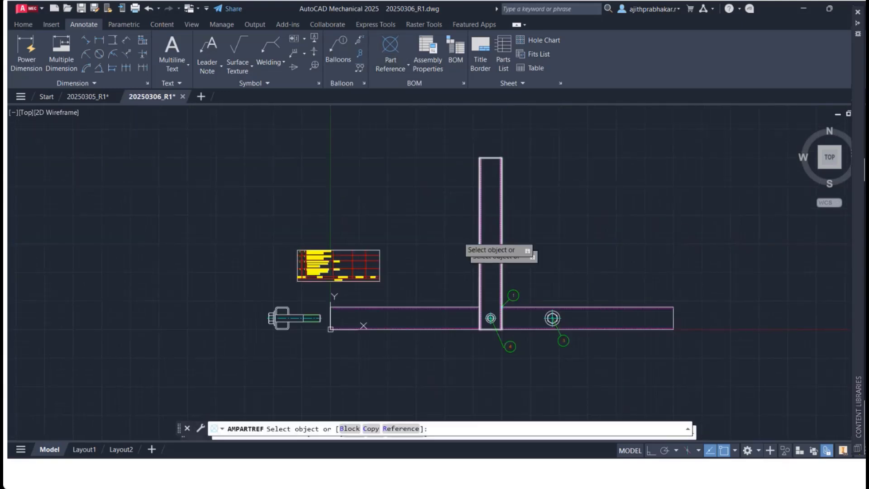
left_click(479, 244)
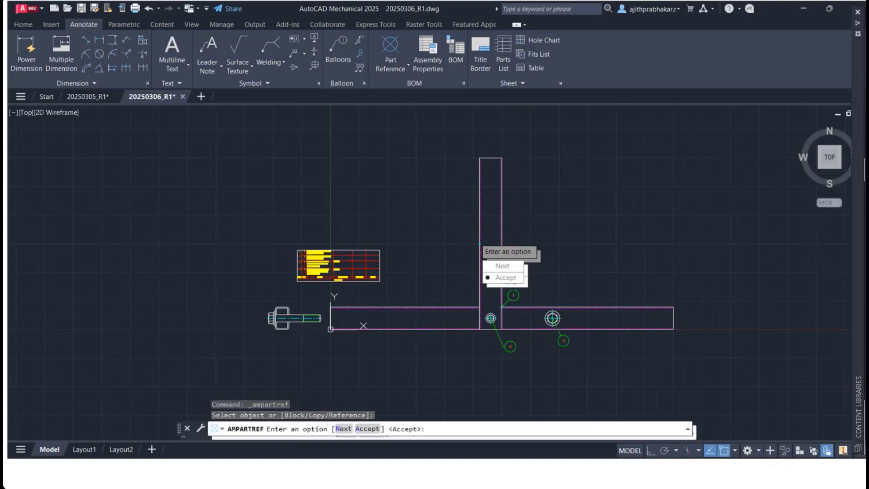
left_click(458, 253)
key("Return")
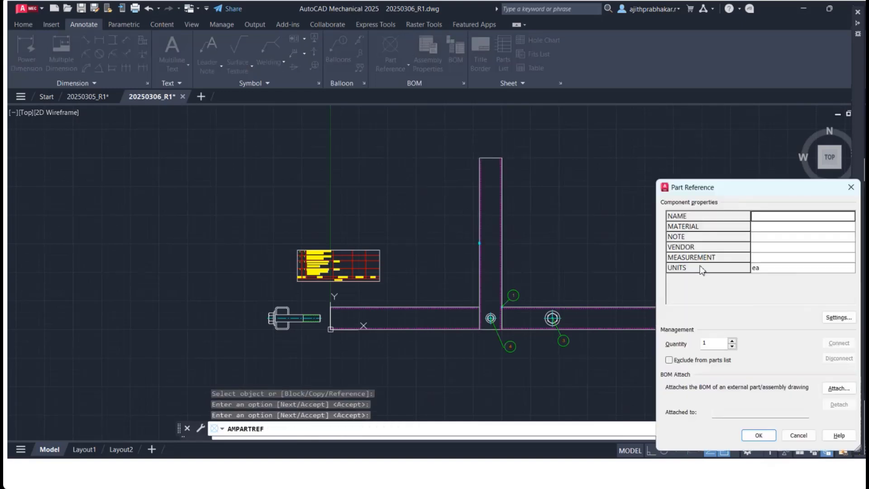
left_click_drag(753, 189, 754, 119)
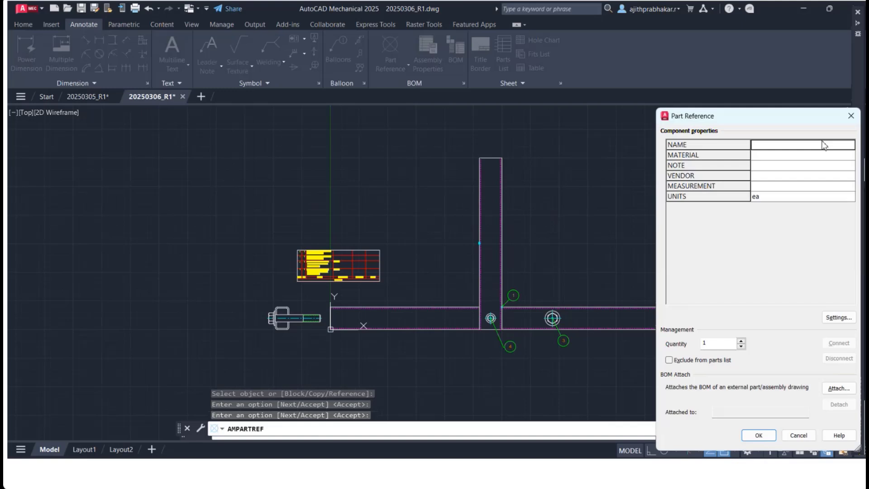
left_click(850, 116)
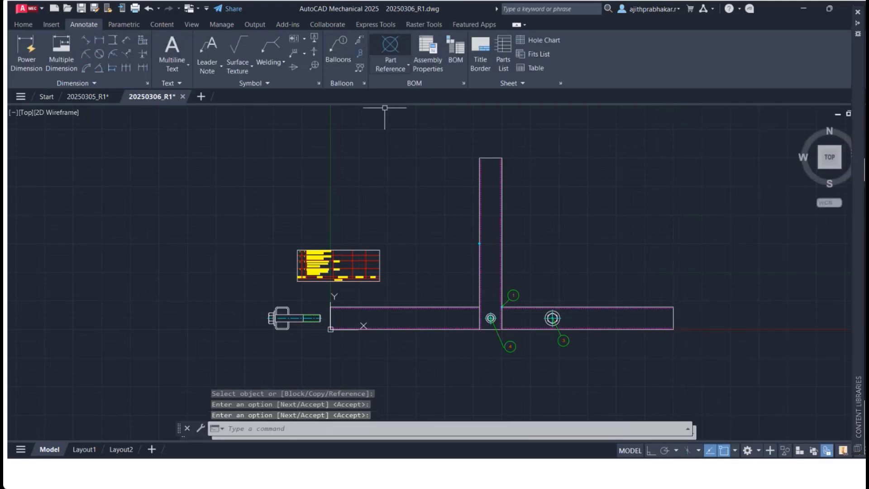
Step: Place a balloon on the vertical section with the balloon to its left, above the horizontal section
left_click(338, 47)
left_click(479, 243)
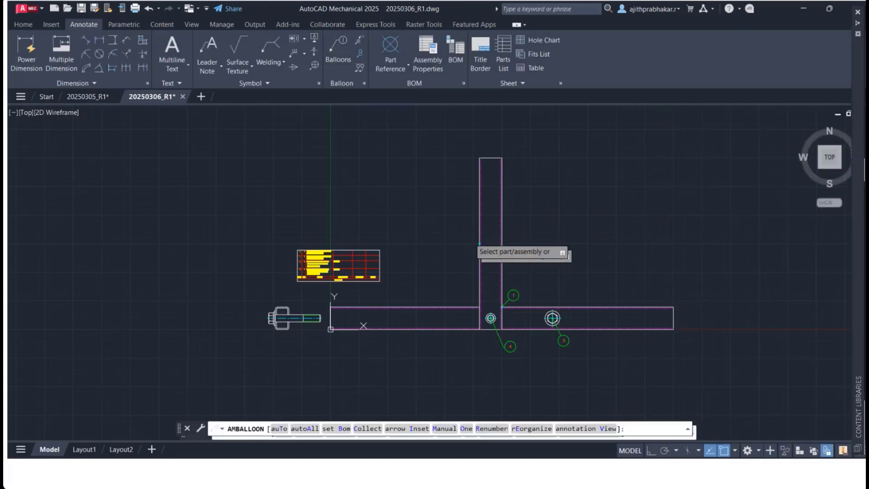
left_click(464, 254)
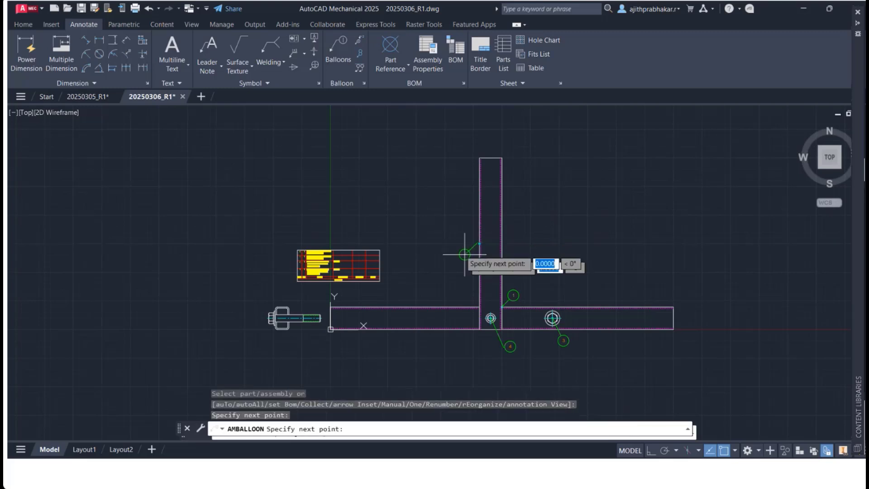
key("Return")
key("Return")
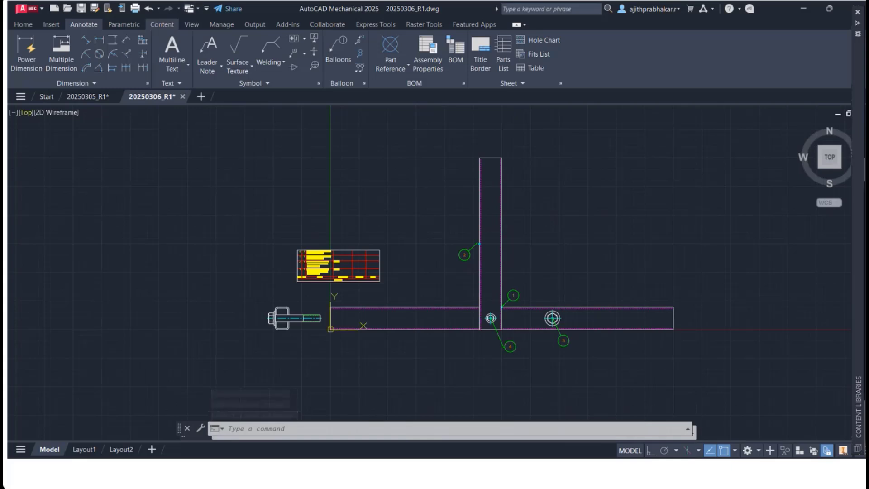
Step: Insert a JB/T 10104-2011 IM 1001, IM 1003 crane induction motor in front view, size YZ-180L, right of the frame
left_click(162, 25)
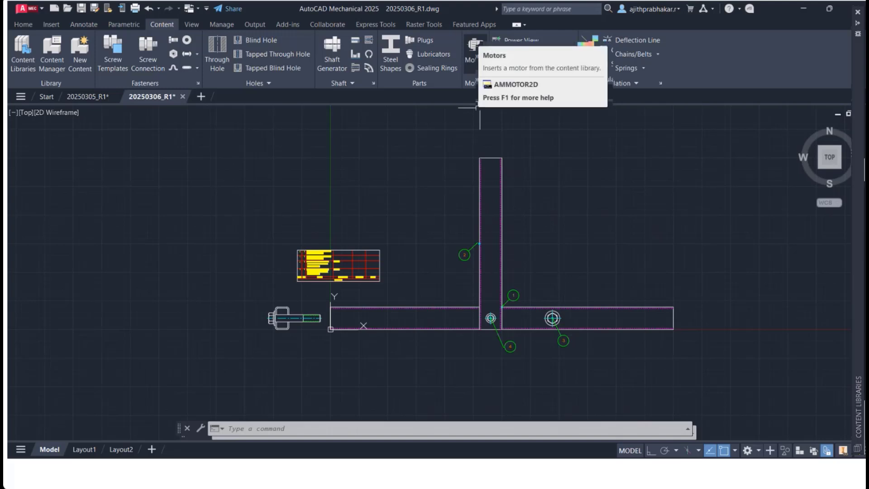
left_click(474, 46)
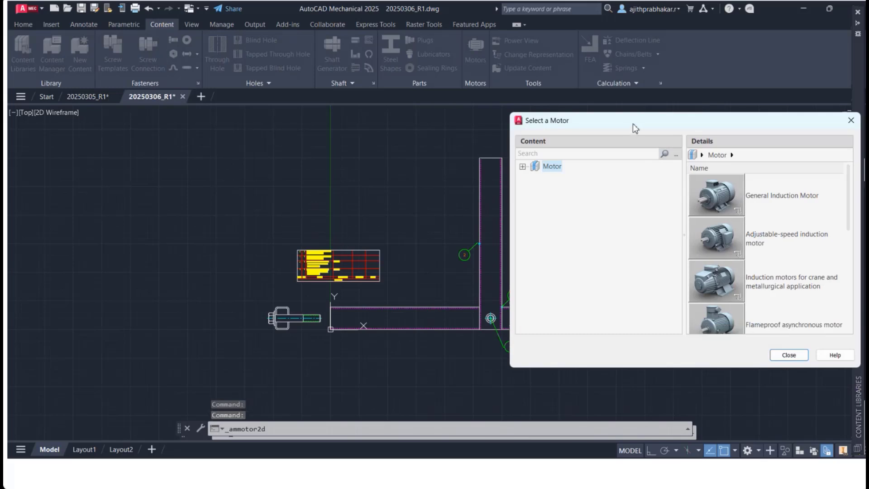
left_click_drag(632, 123, 602, 73)
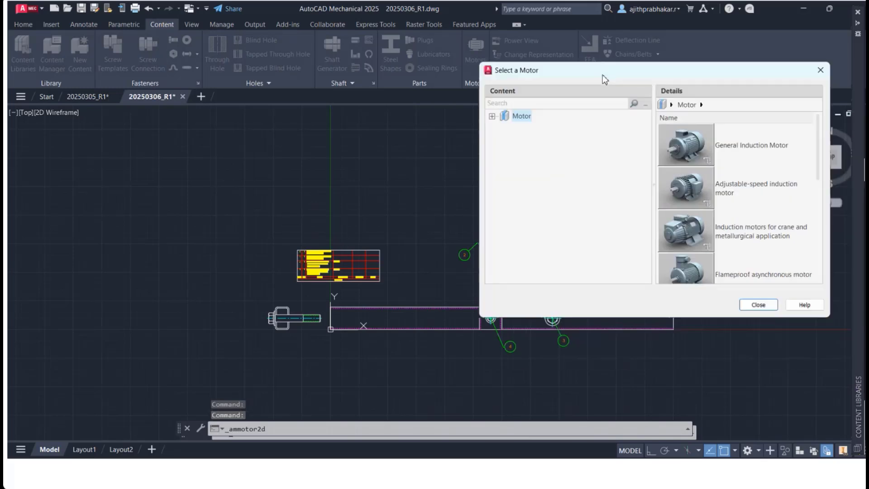
left_click(492, 116)
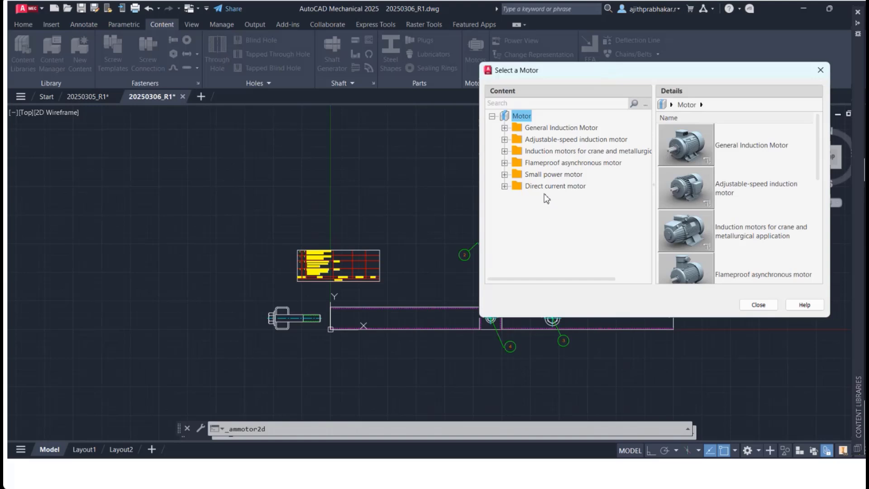
left_click(544, 151)
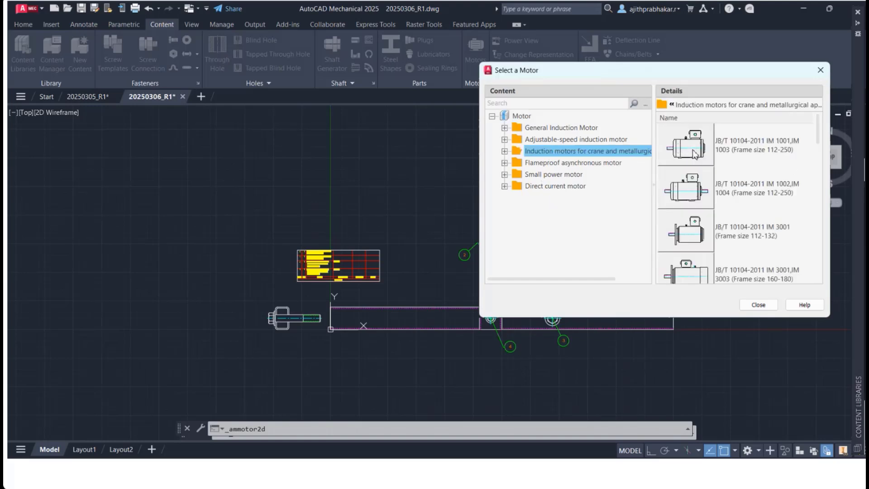
double_click(693, 152)
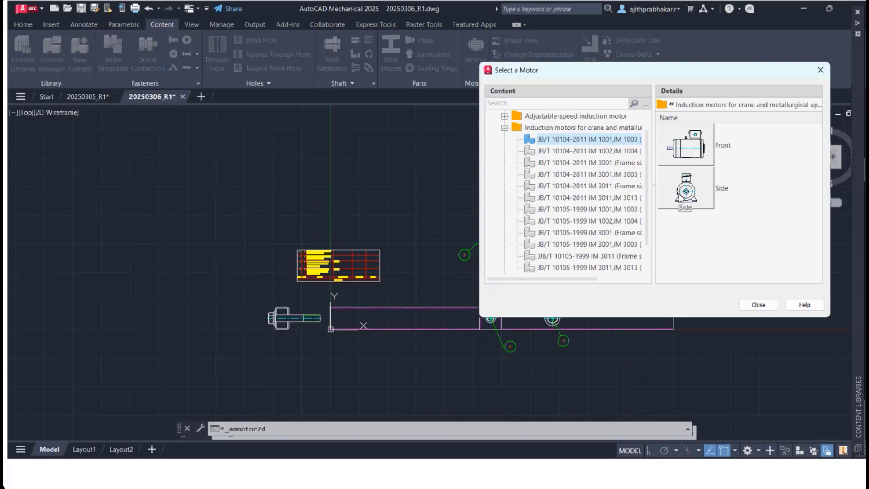
double_click(677, 156)
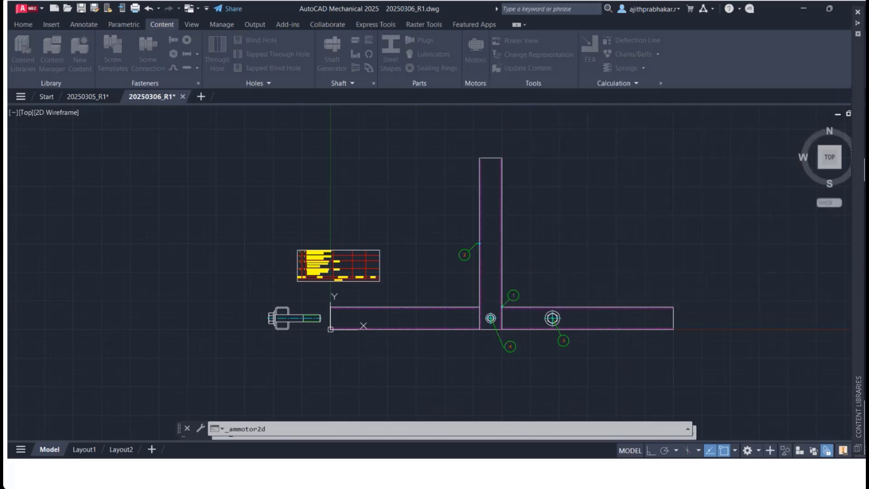
left_click(695, 293)
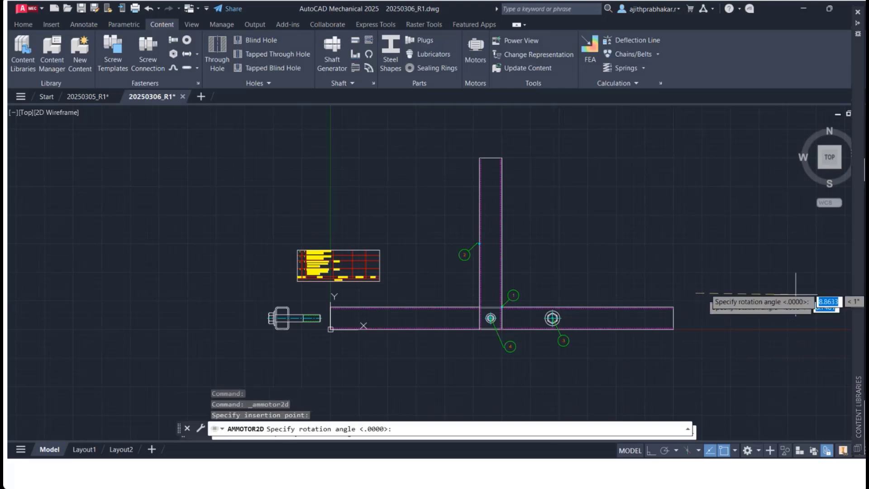
left_click(798, 295)
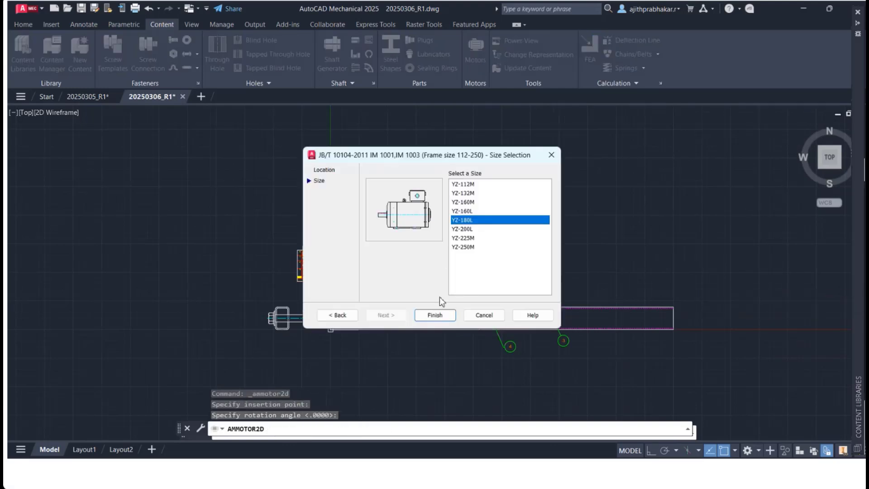
left_click(435, 315)
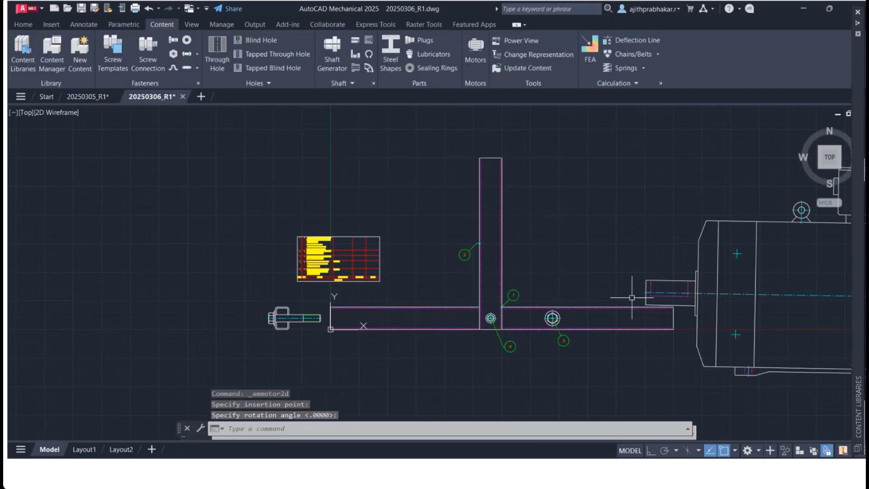
Step: Examine the motor's new entry in the parts list
scroll(660, 297, "down", 2)
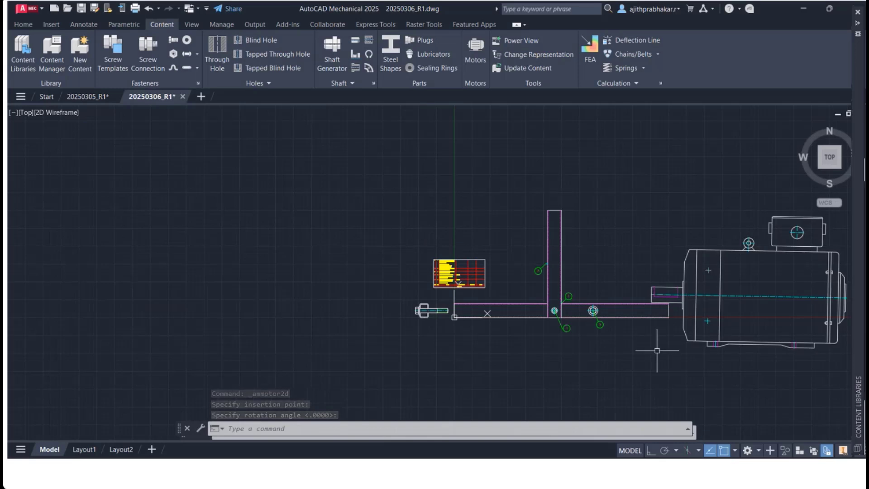
scroll(688, 305, "up", 4)
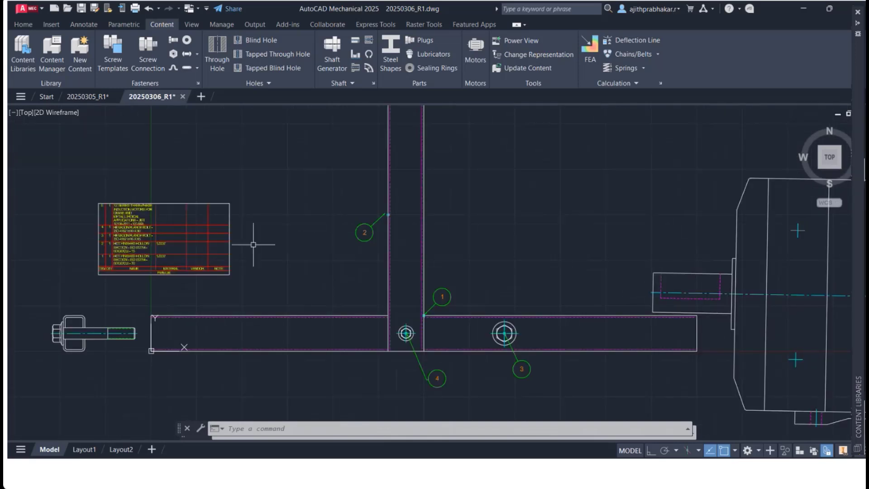
middle_click_drag(198, 238, 328, 319)
scroll(290, 303, "up", 6)
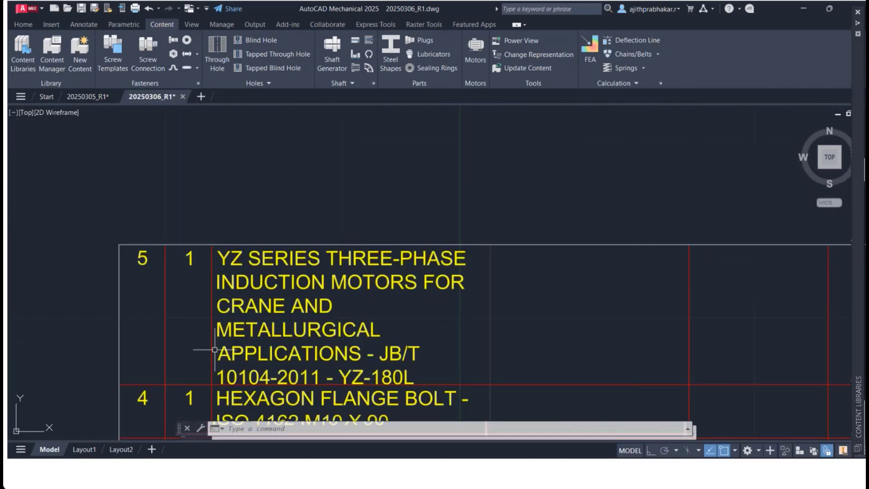
scroll(404, 327, "down", 2)
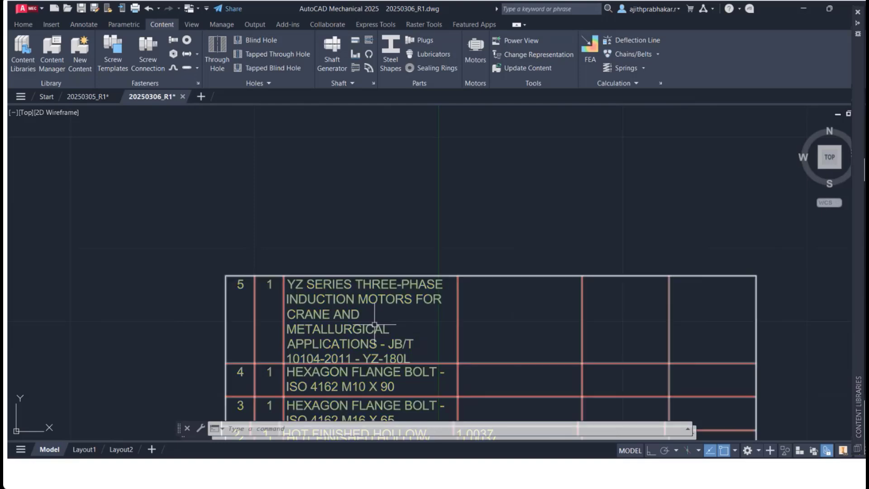
scroll(372, 320, "down", 2)
middle_click_drag(369, 314, 274, 160)
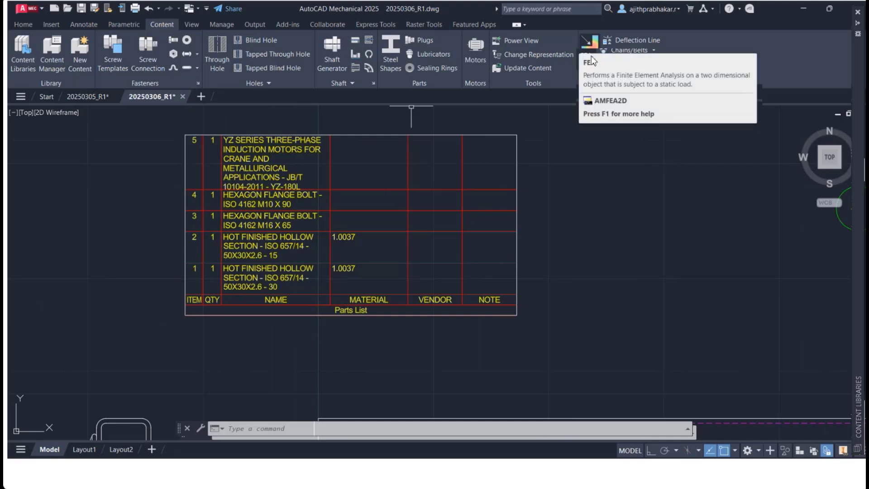
Step: Start a 2D FEA calculation and pick an interior point inside the bolt's shank
left_click(618, 83)
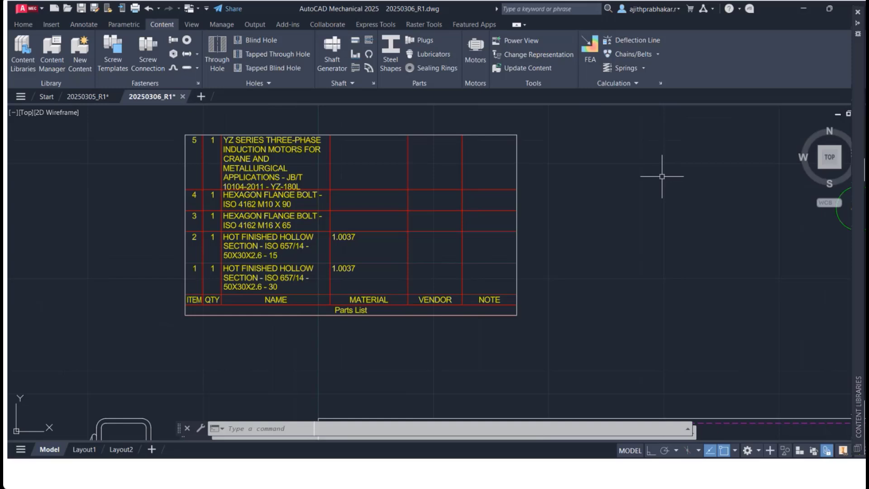
left_click(590, 50)
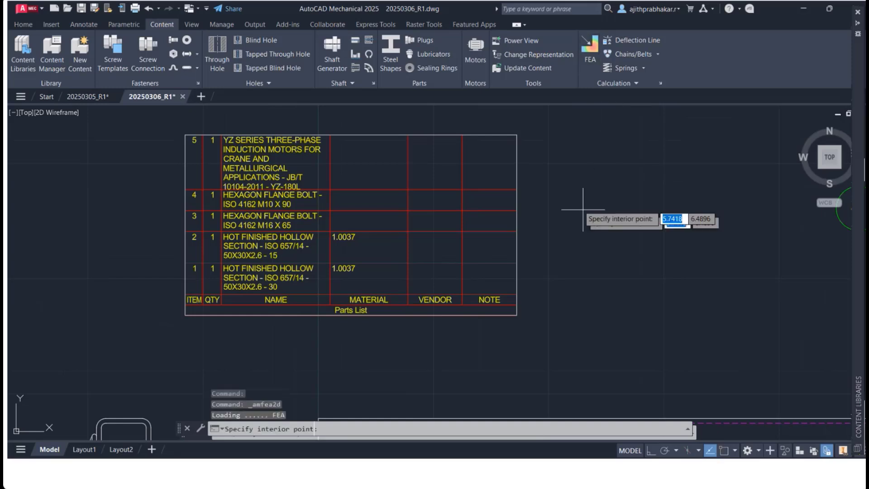
scroll(583, 209, "down", 5)
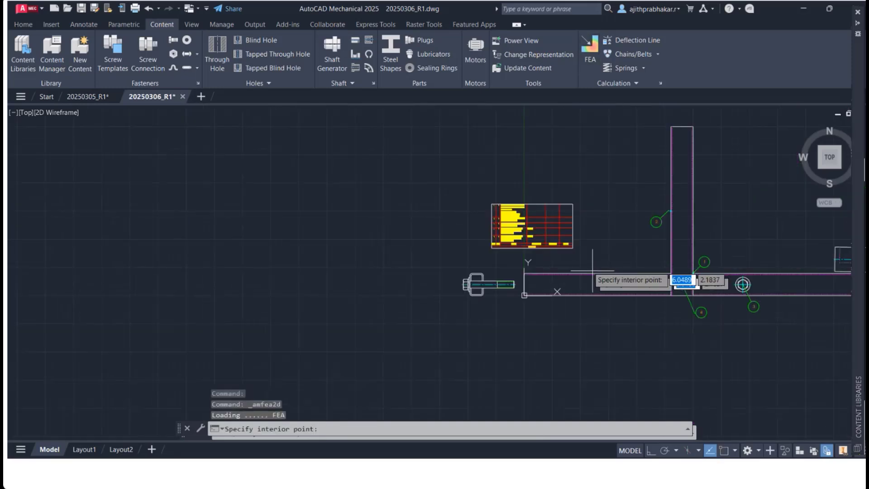
scroll(498, 292, "up", 4)
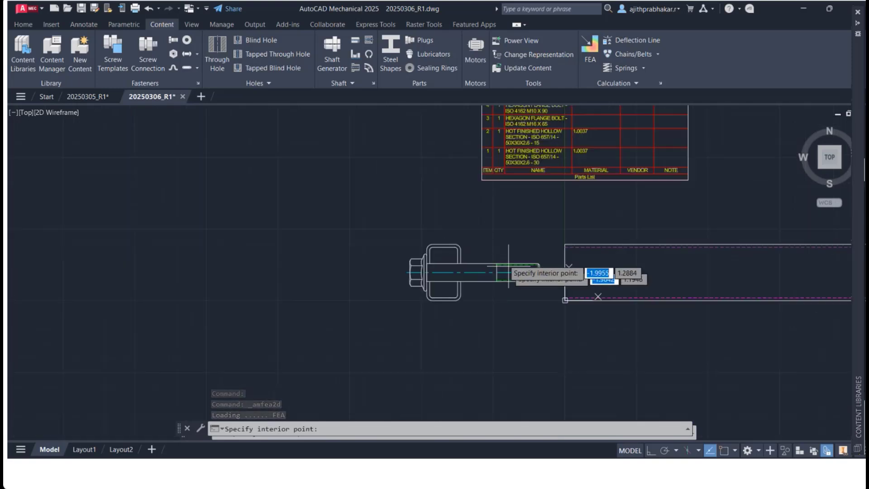
left_click(490, 263)
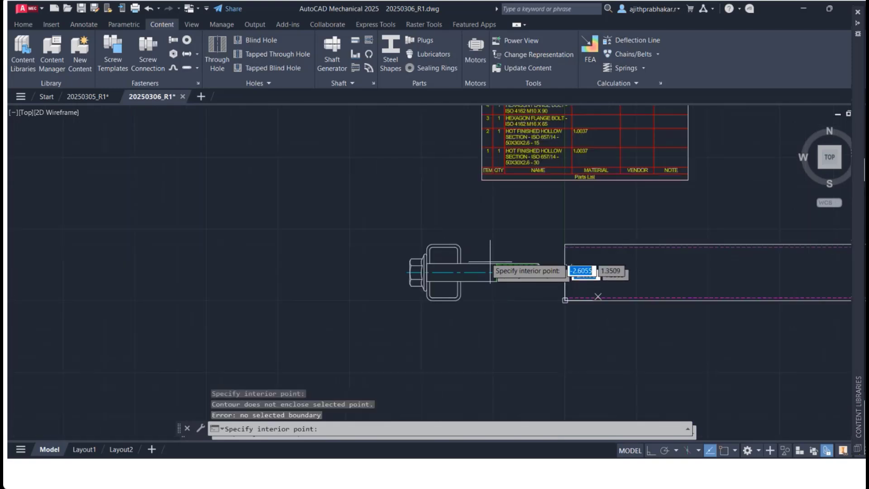
key("Return")
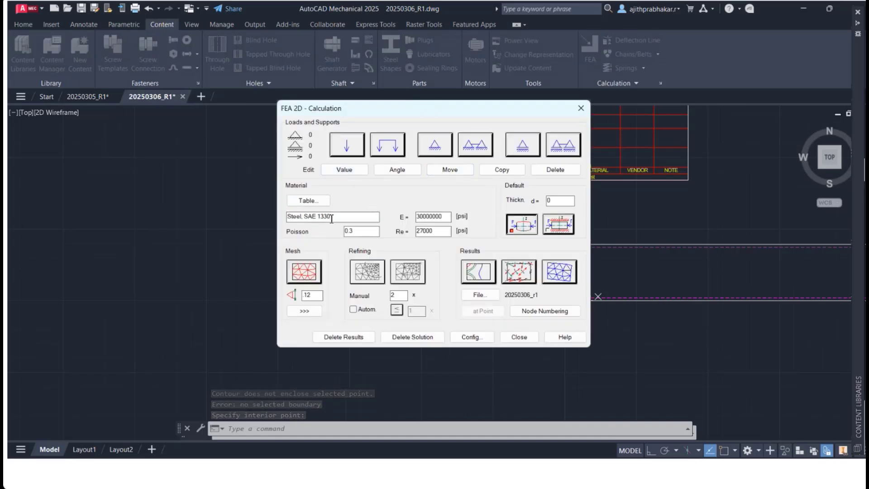
Step: Set the FEA material to Cast Steel Carbon from the ANSI material table
left_click(309, 201)
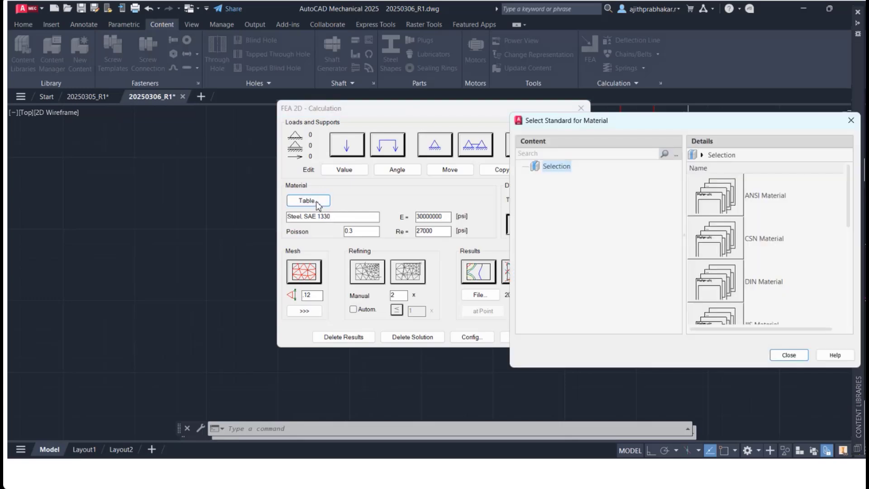
scroll(746, 262, "down", 3)
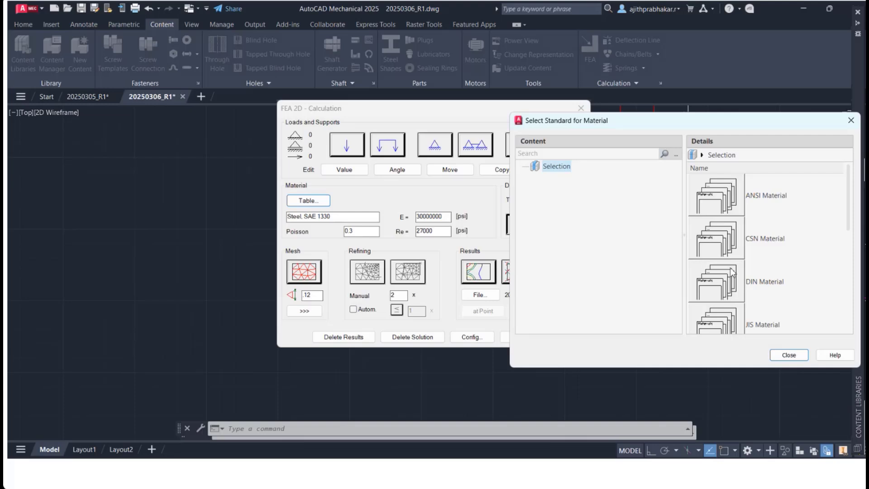
double_click(706, 183)
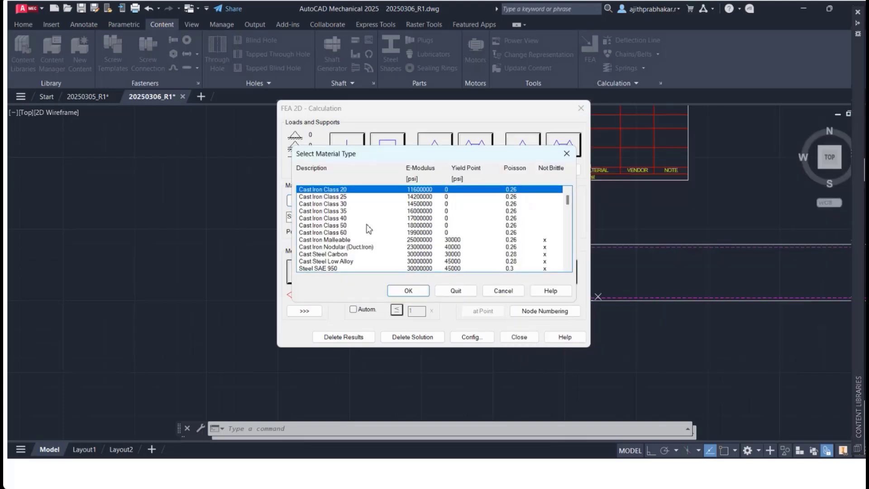
scroll(374, 249, "down", 1)
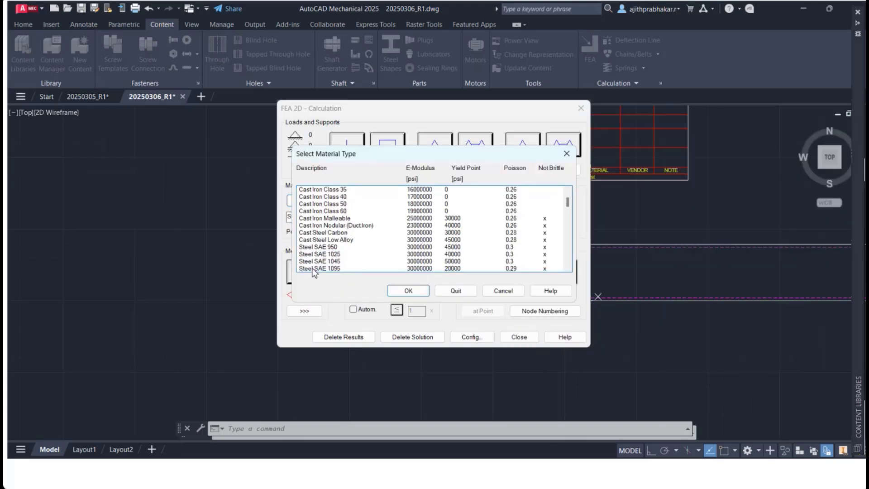
left_click(320, 232)
left_click(407, 291)
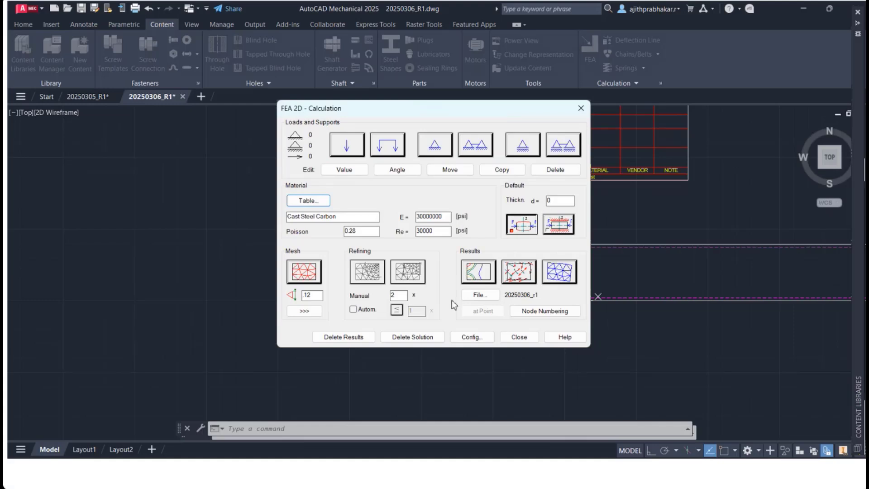
Step: Mesh the bolt region, refine the mesh within a window over the shank, and close the FEA dialog
left_click(529, 313)
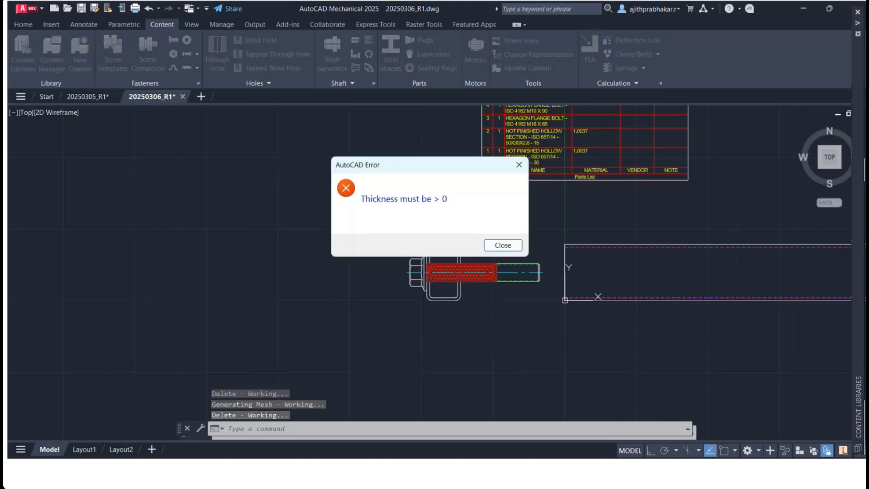
left_click(513, 245)
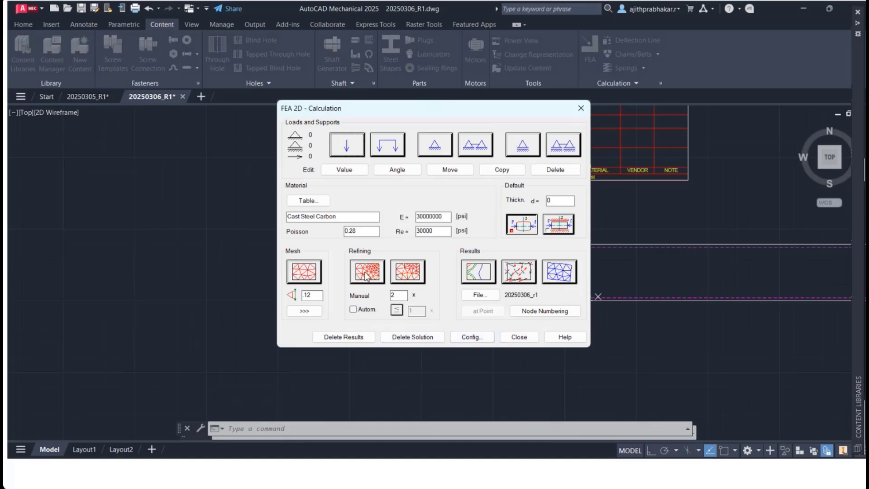
left_click(400, 274)
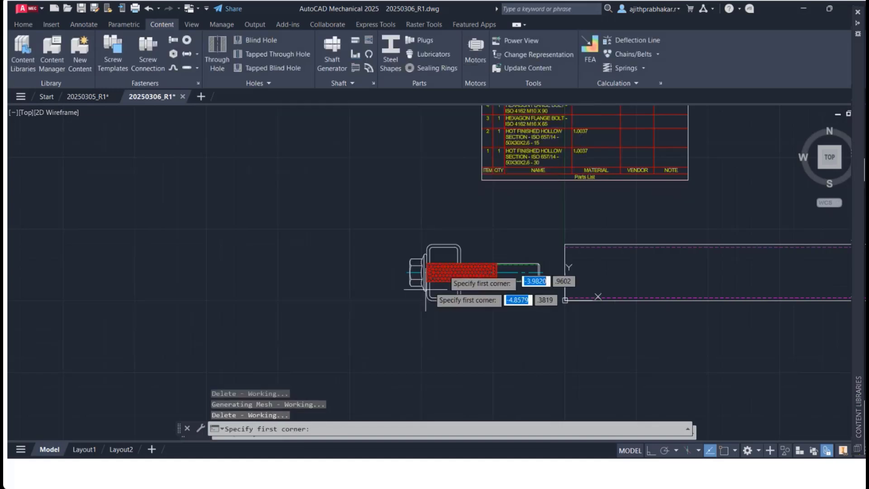
left_click(478, 281)
left_click(443, 282)
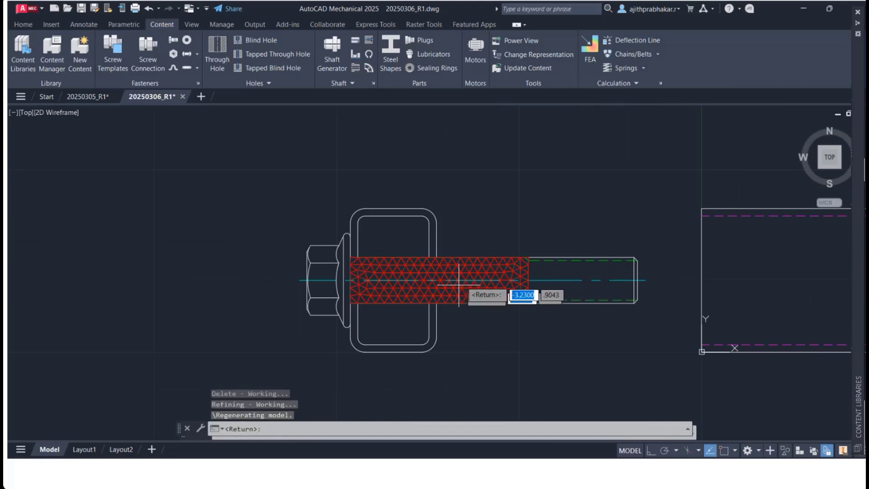
key("Return")
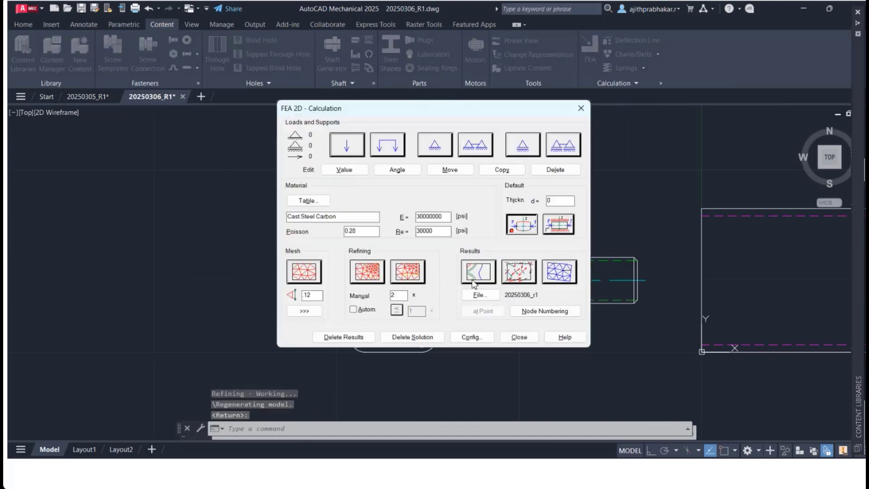
left_click(518, 338)
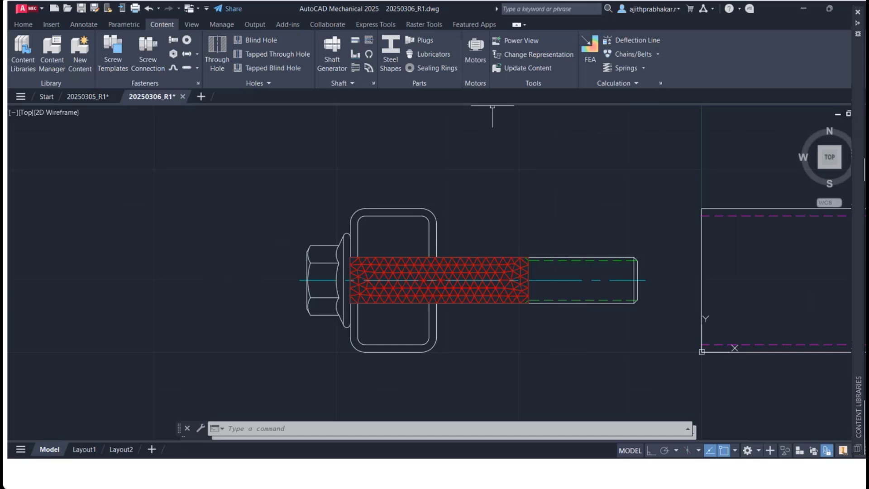
scroll(516, 150, "down", 2)
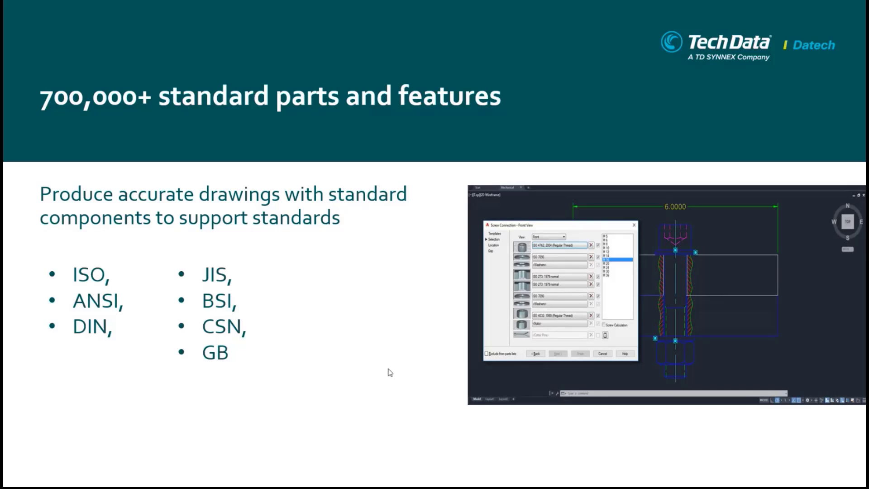
left_click(402, 395)
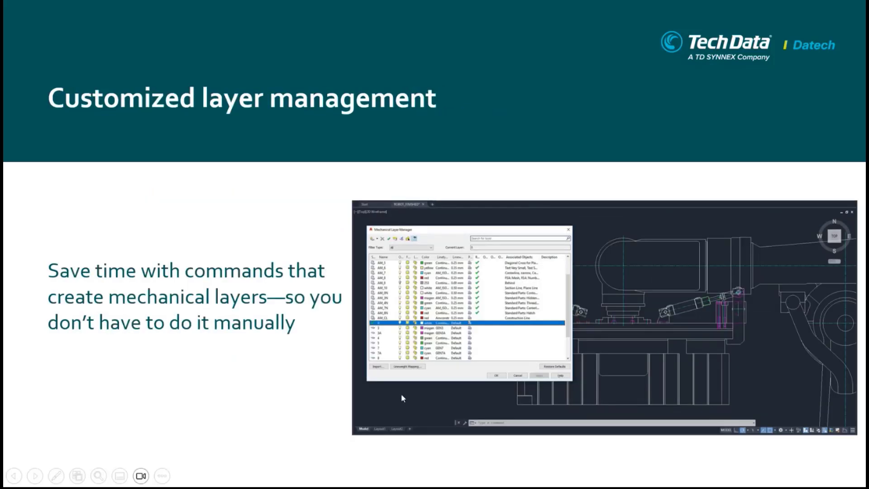